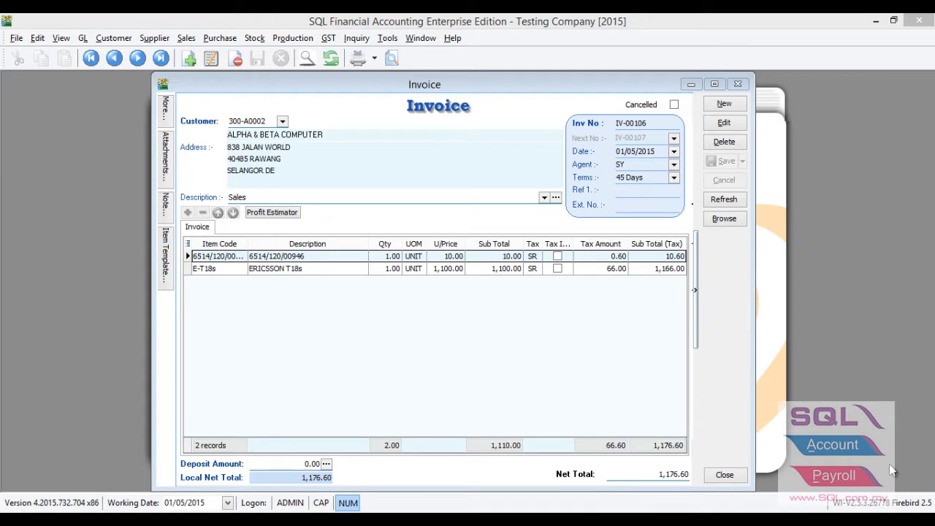
- Preview the invoice with the Sales Invoice 3 (GST 1) report and open that report's layout for design
click(389, 58)
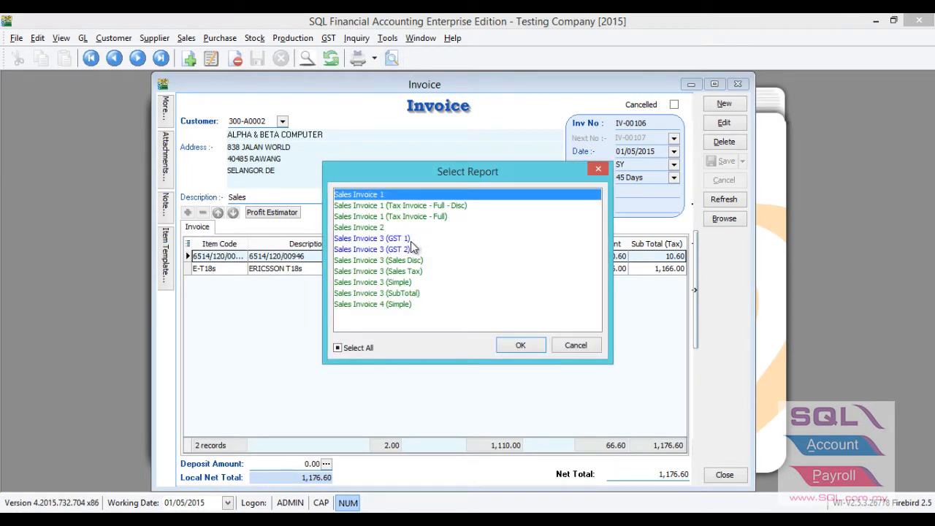
double_click(410, 241)
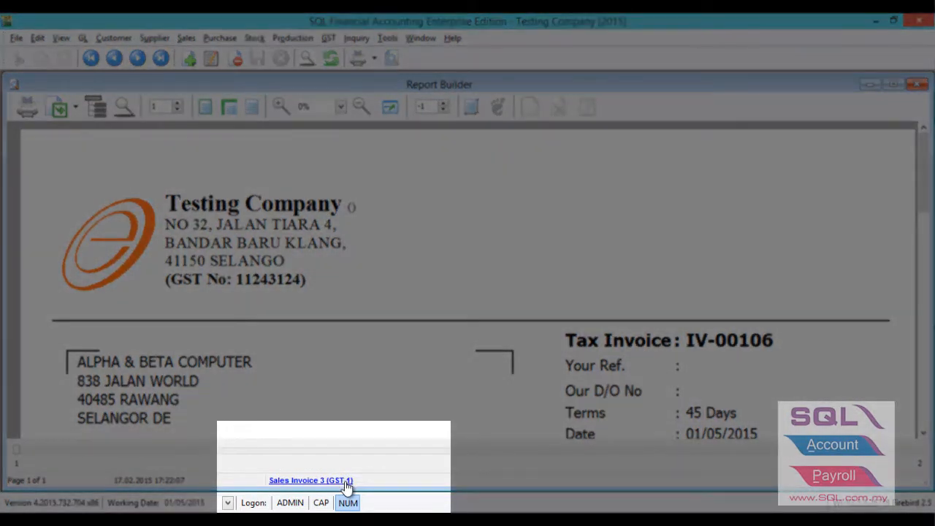
click(345, 481)
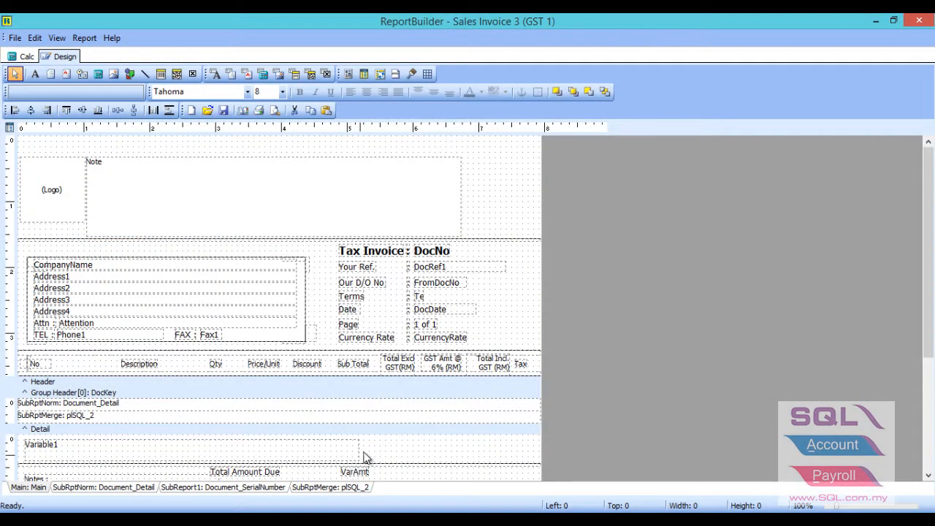
- Delete the Total Excl GST(RM) column heading from the report header
click(388, 367)
scroll(387, 368, down, 2)
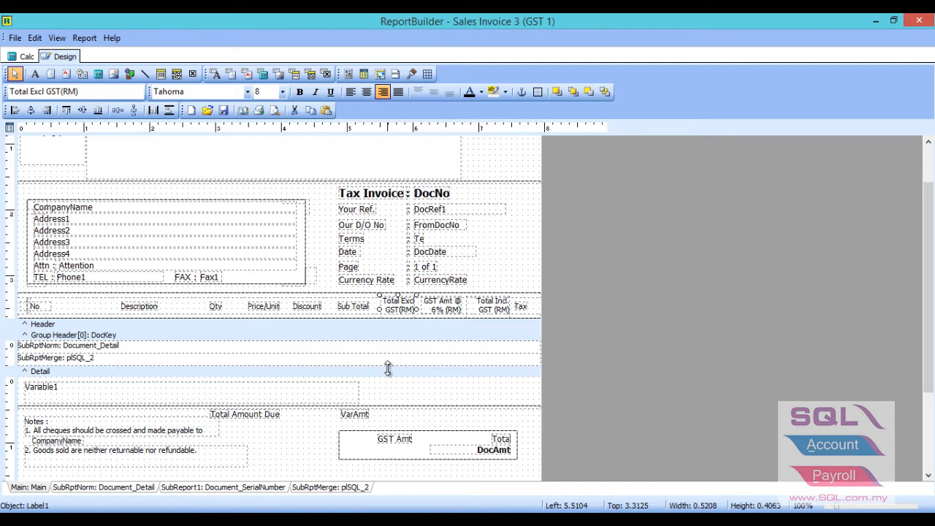
key(Delete)
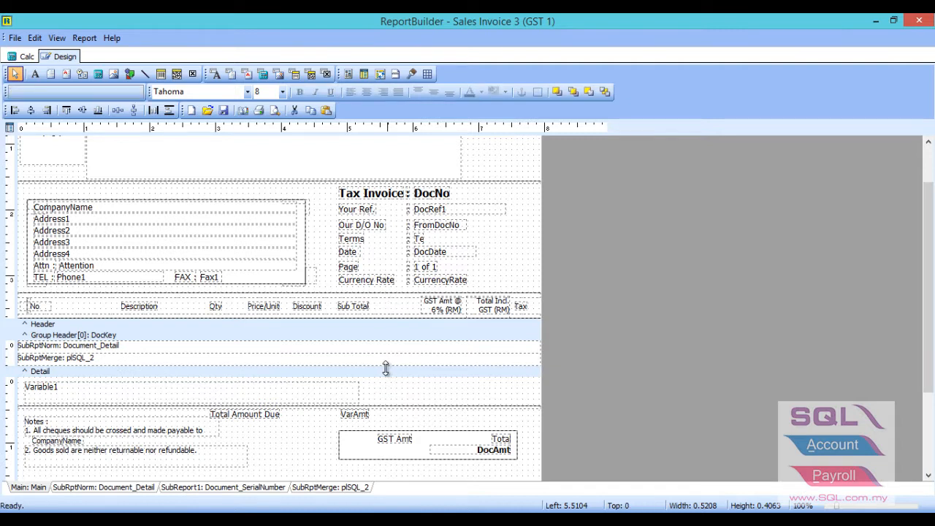
- Add a label between the Sub Total and GST Amt headings with the text "Total Excl GST(RM)"
click(35, 75)
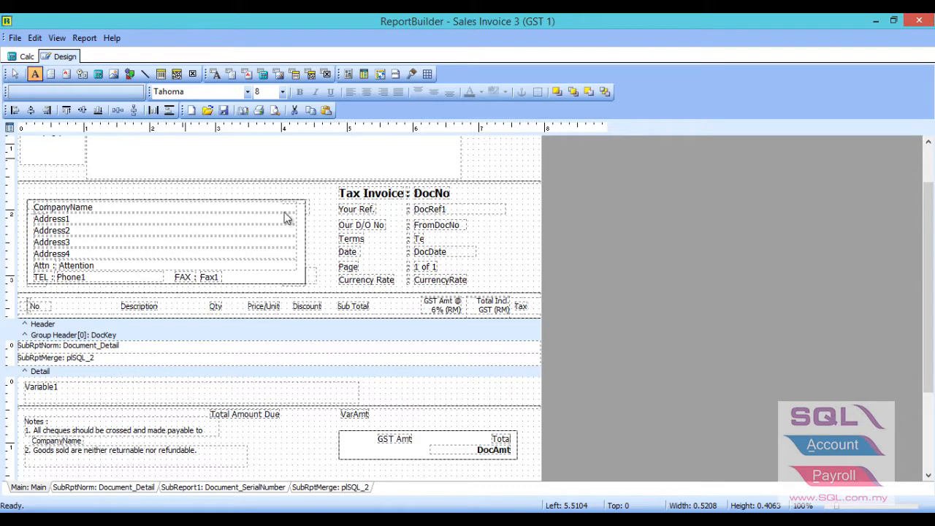
click(380, 301)
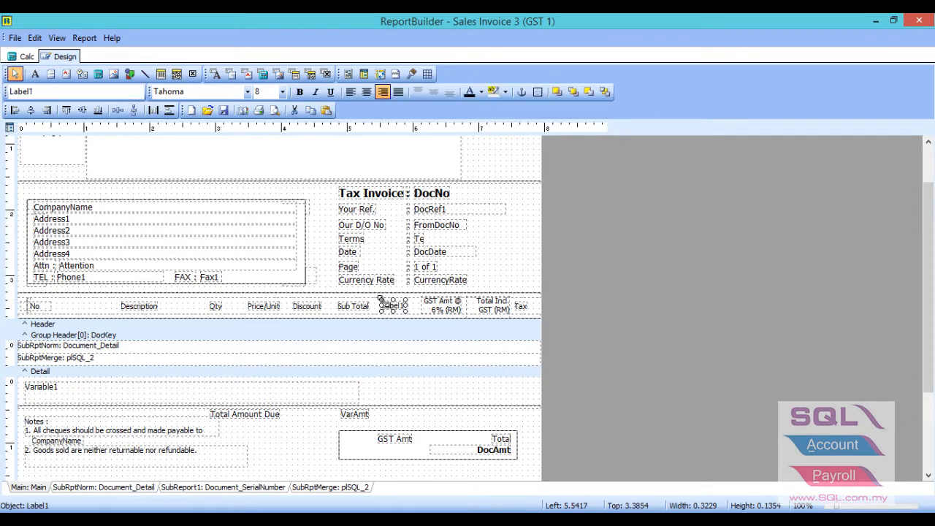
double_click(109, 91)
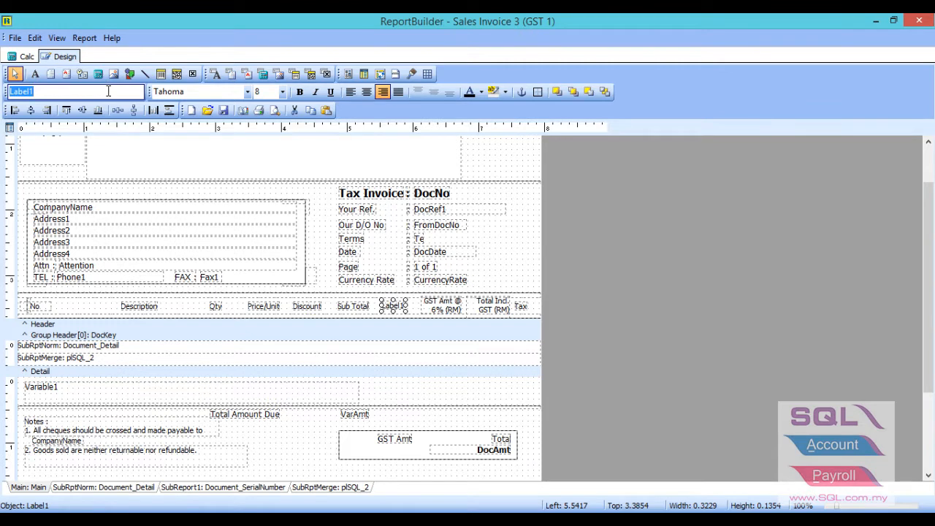
text(Total)
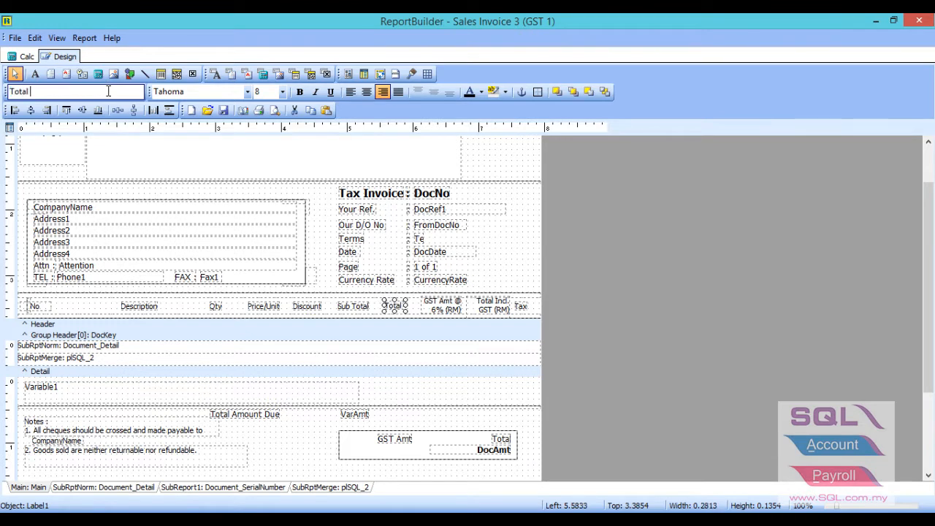
text( Exc)
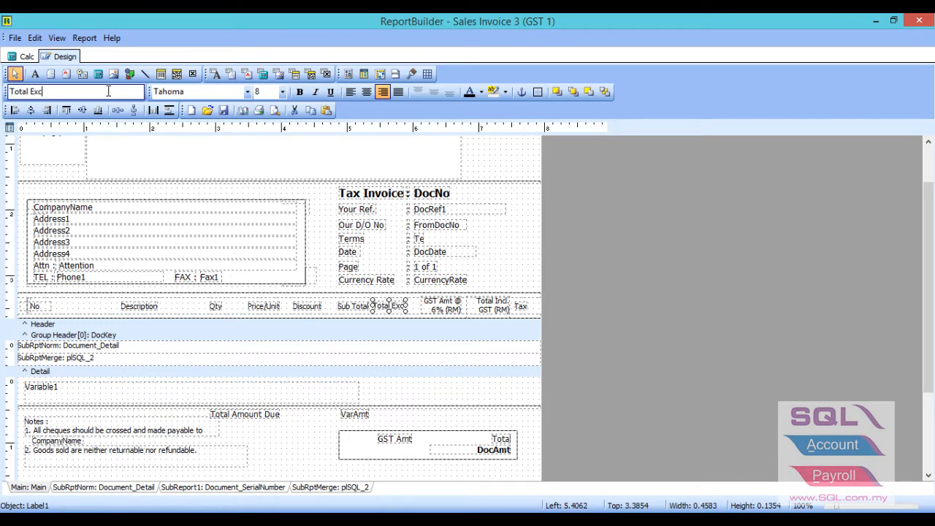
text(l GST)
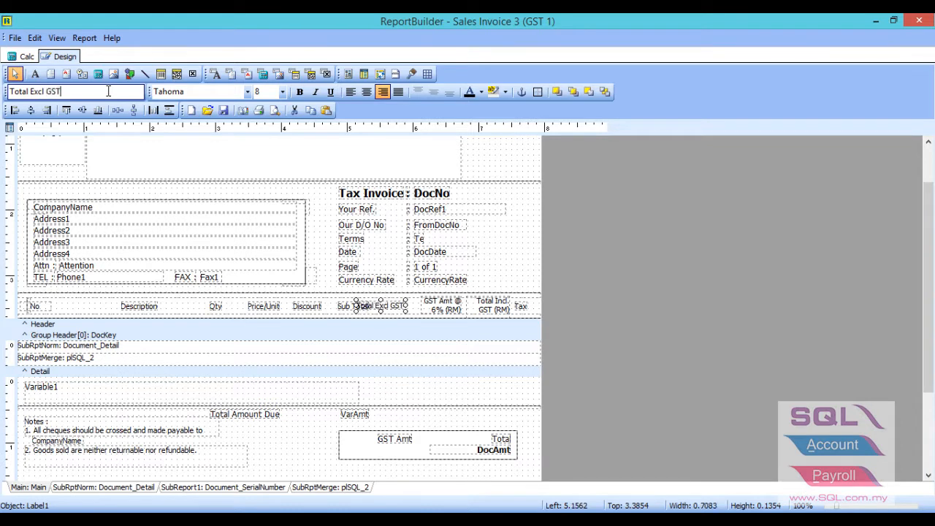
text((RM))
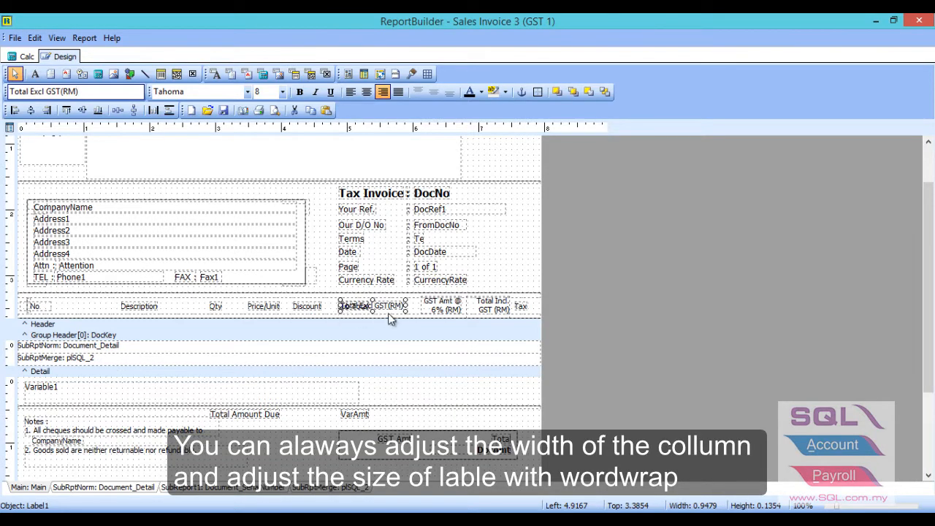
- Resize the Total Excl GST(RM) label to about 0.42 wide, turn on WordWrap and nudge it up beside the Sub Total heading
mouse_move(405, 305)
mouse_down()
mouse_move(370, 304)
mouse_move(398, 307)
mouse_move(394, 314)
mouse_up()
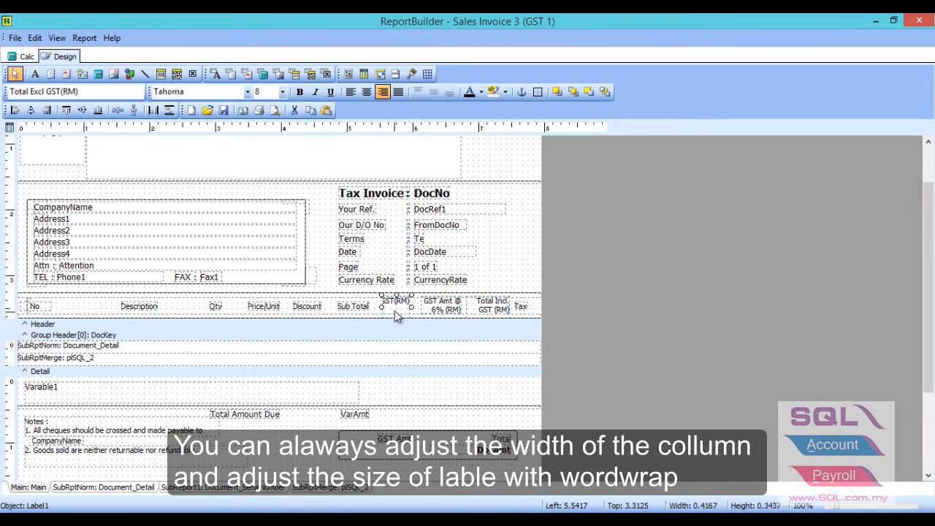
right_click(394, 310)
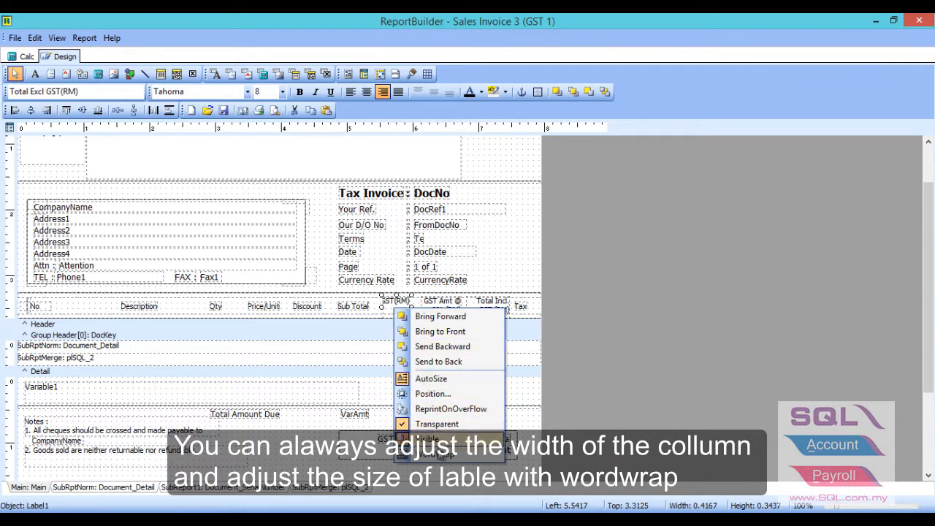
click(437, 453)
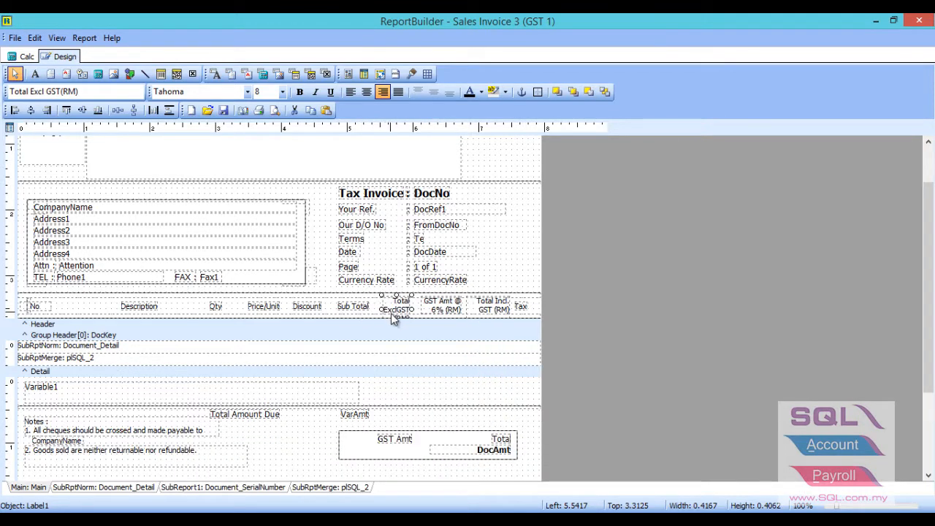
key(Up)
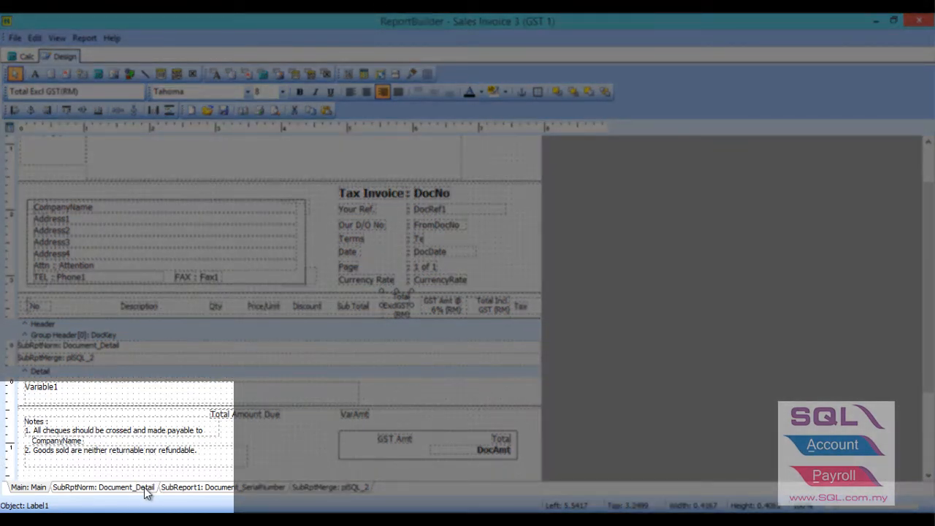
- Delete the LocalAmount field from the detail row of the Document_Detail subreport
click(144, 488)
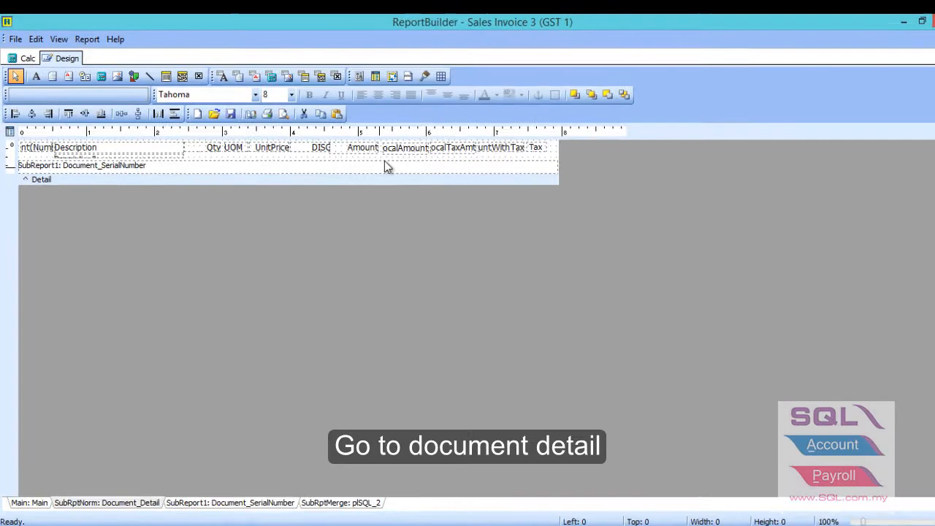
click(395, 149)
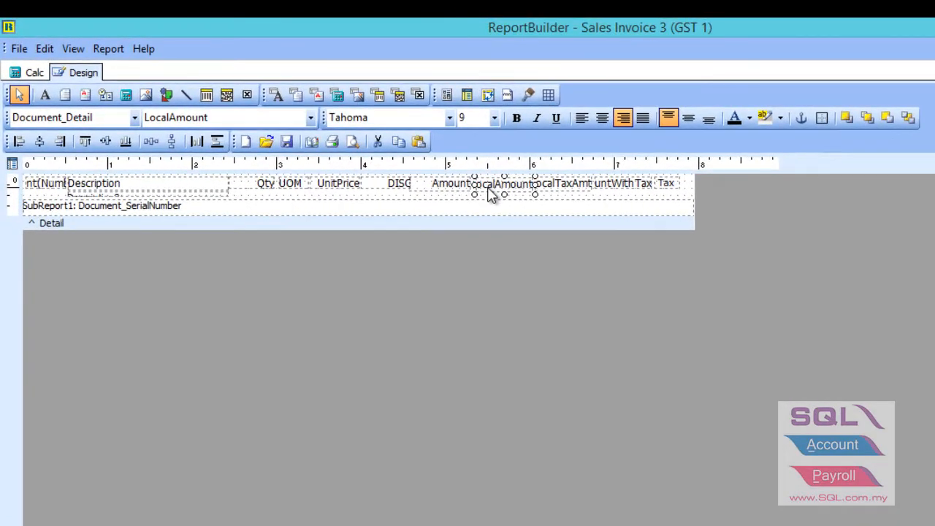
key(Delete)
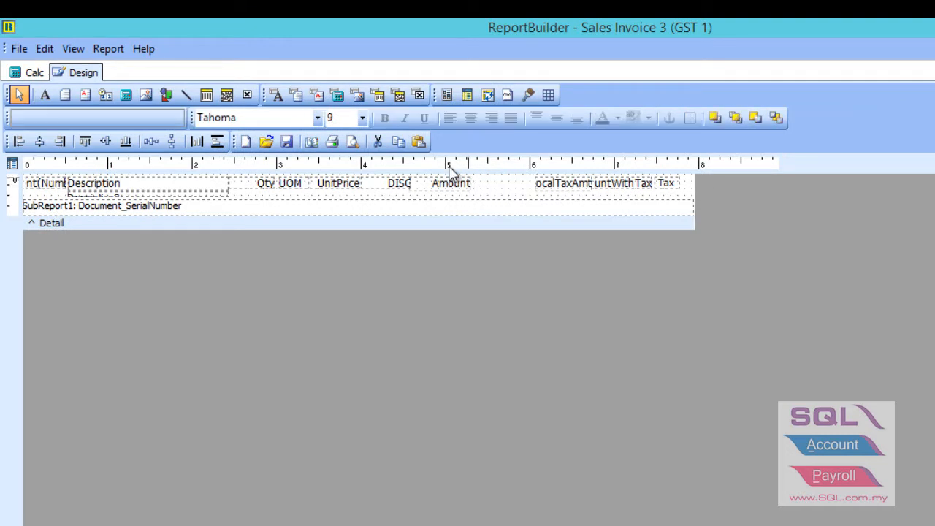
- Place a DBText field between Amount and LocalTaxAmt in the detail row and map it to LocalAmount from Document_Detail
click(278, 97)
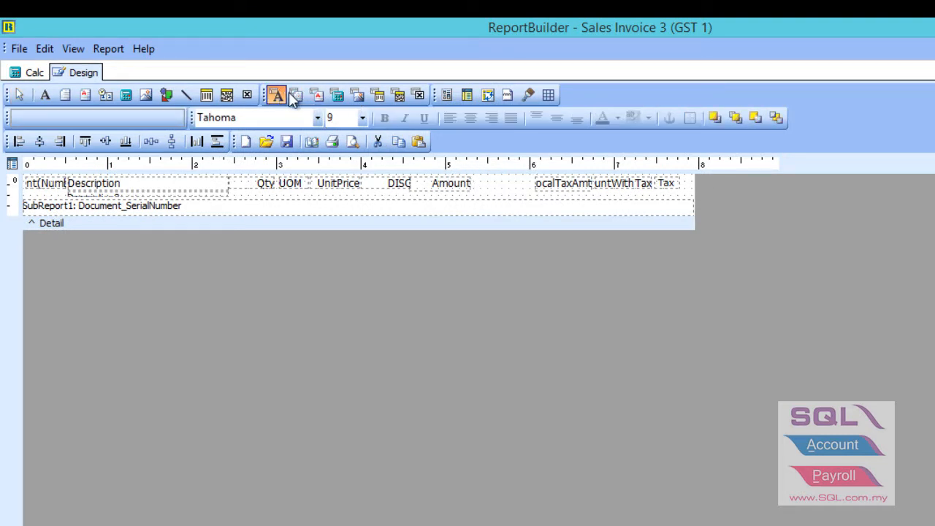
click(475, 182)
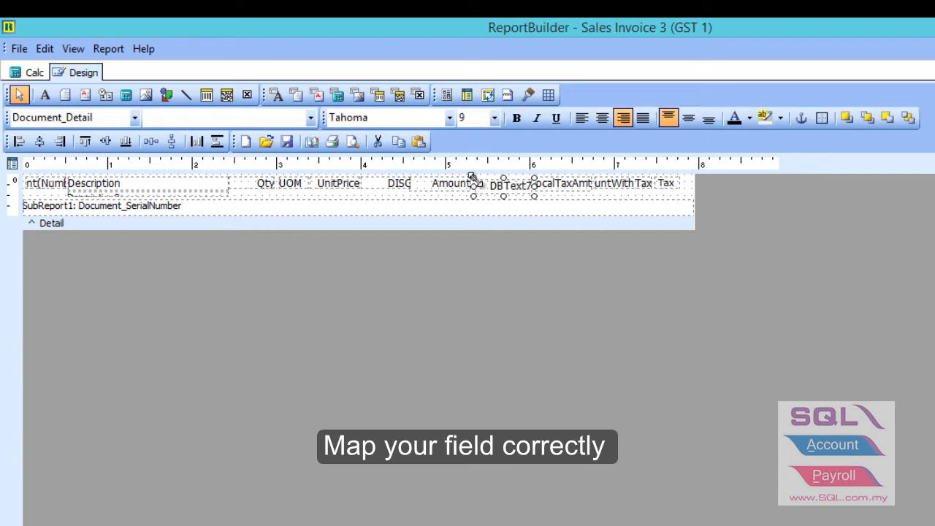
click(311, 121)
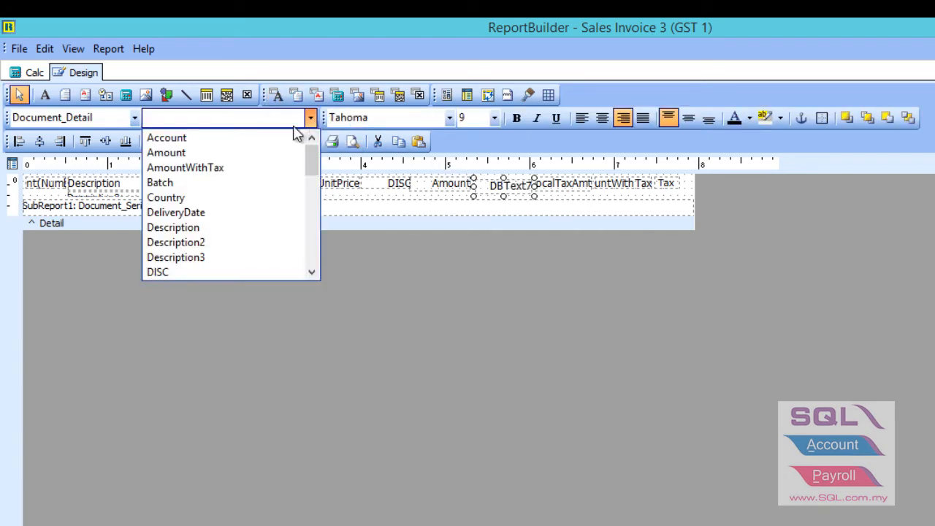
scroll(292, 192, down, 1)
scroll(291, 197, down, 6)
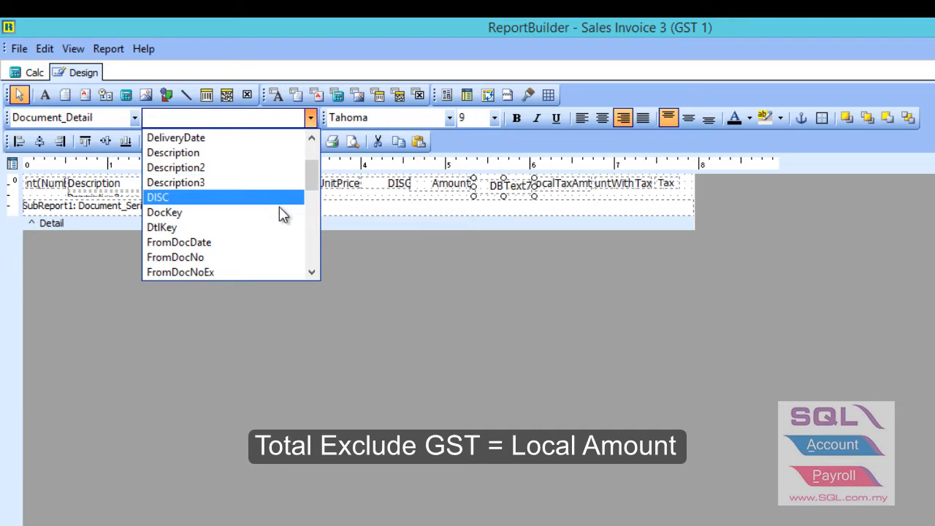
scroll(282, 227, down, 1)
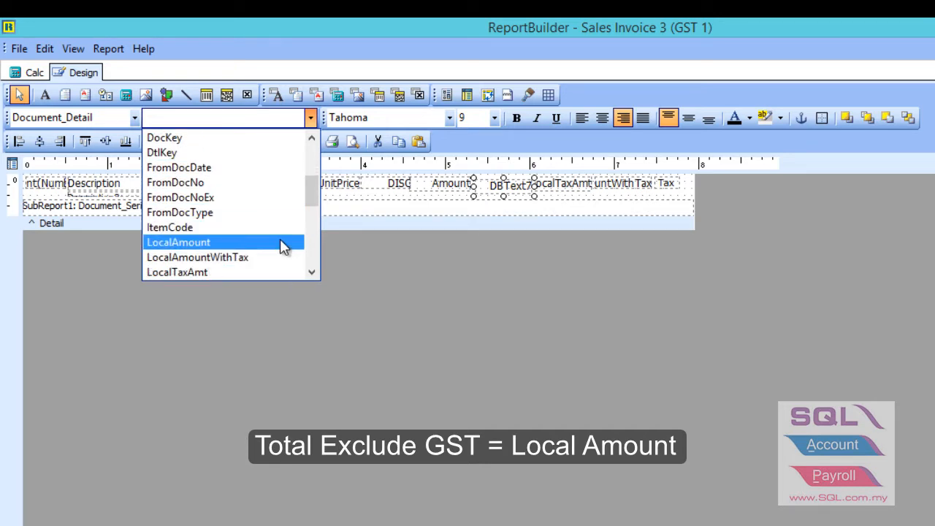
click(284, 244)
- Check the data field mappings of the tax amount, total including GST and tax columns in the detail row
click(553, 191)
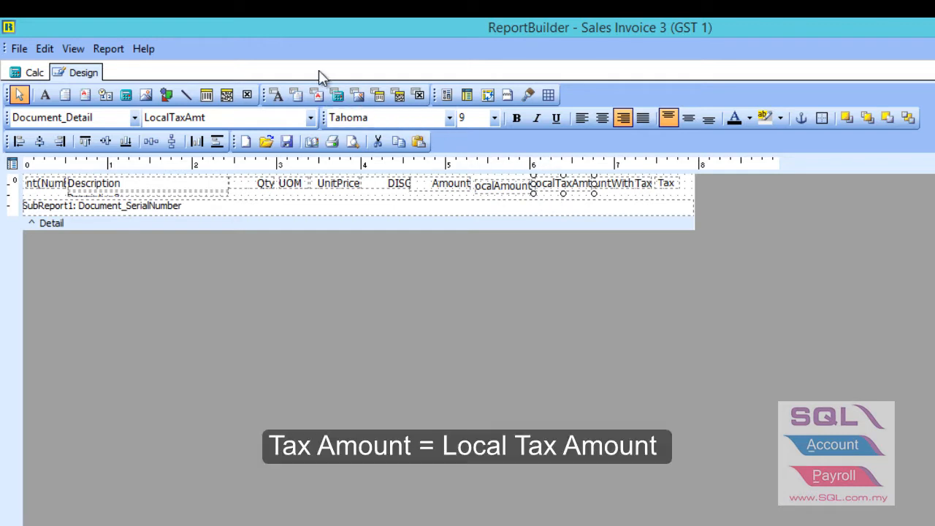
click(310, 118)
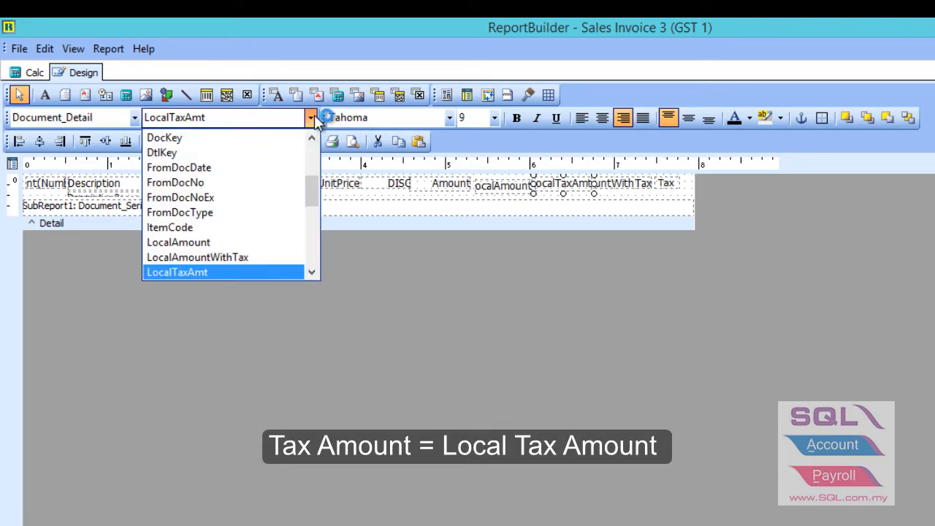
click(312, 119)
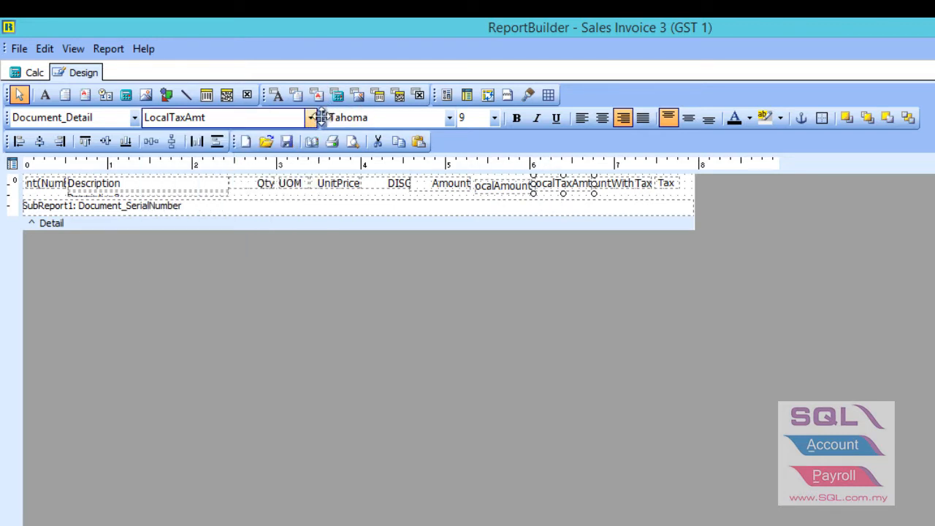
click(606, 190)
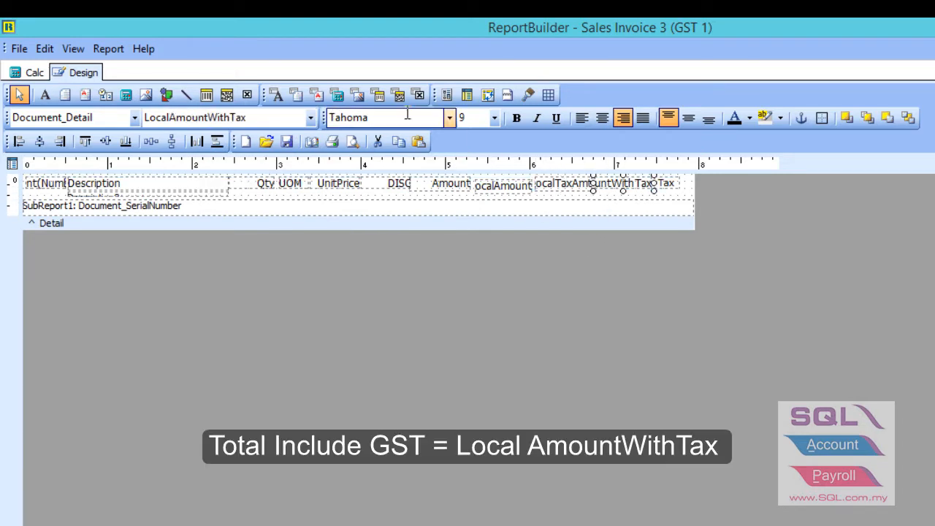
click(312, 119)
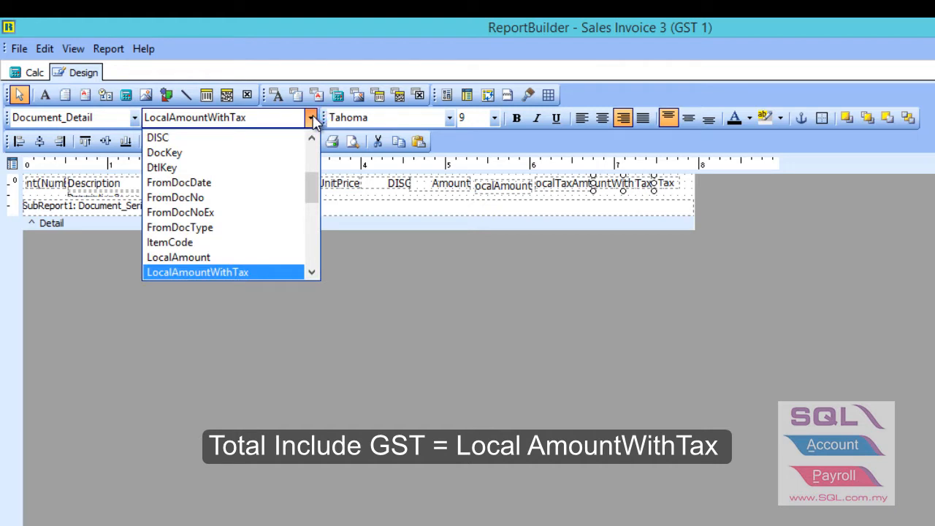
click(312, 118)
click(662, 188)
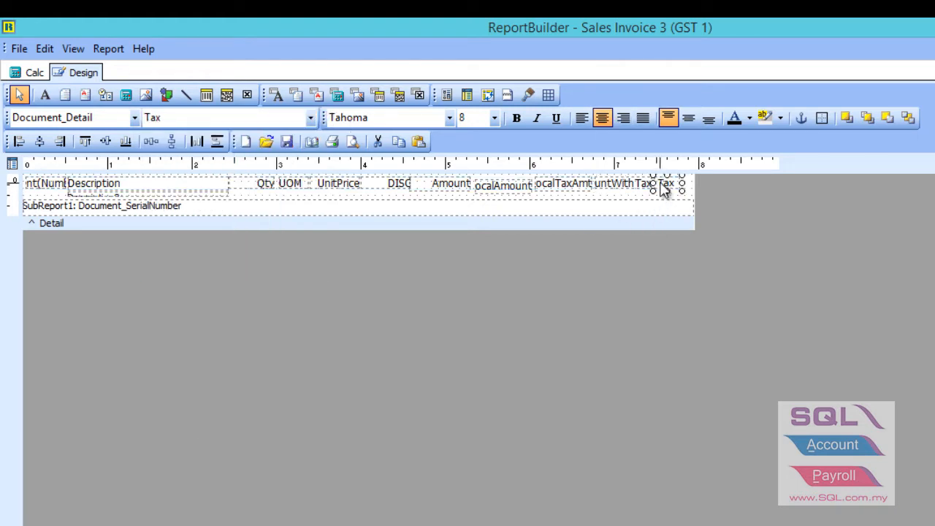
click(312, 119)
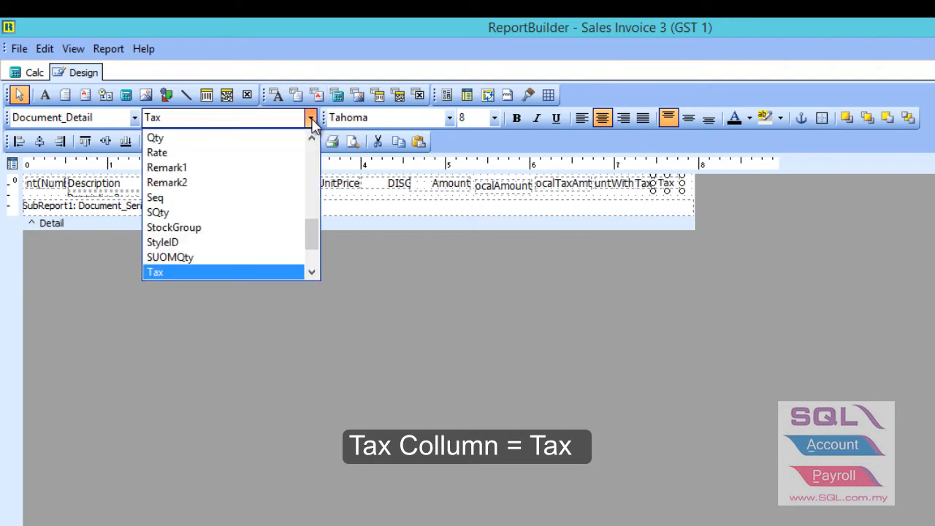
click(312, 120)
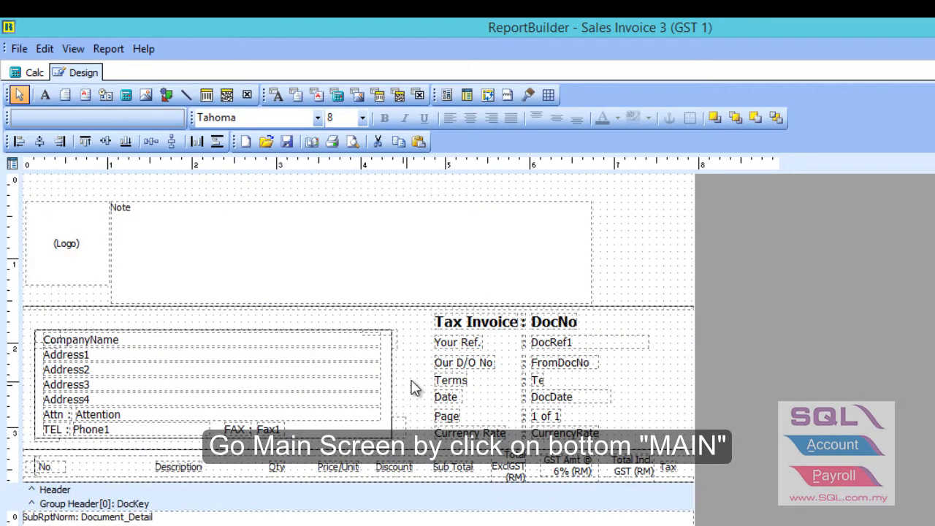
- Add a Variable component beside VarAmt, above the GST Amt box, in the Main report
scroll(413, 385, down, 5)
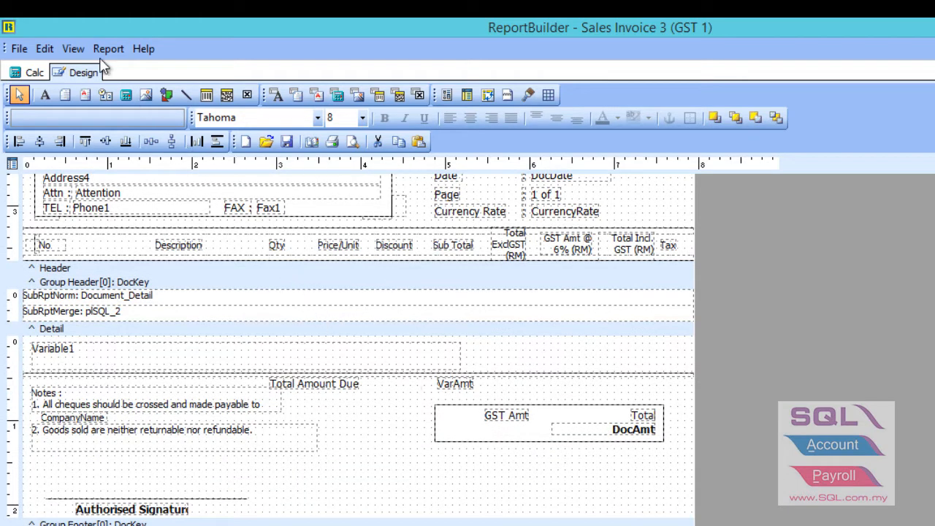
click(126, 96)
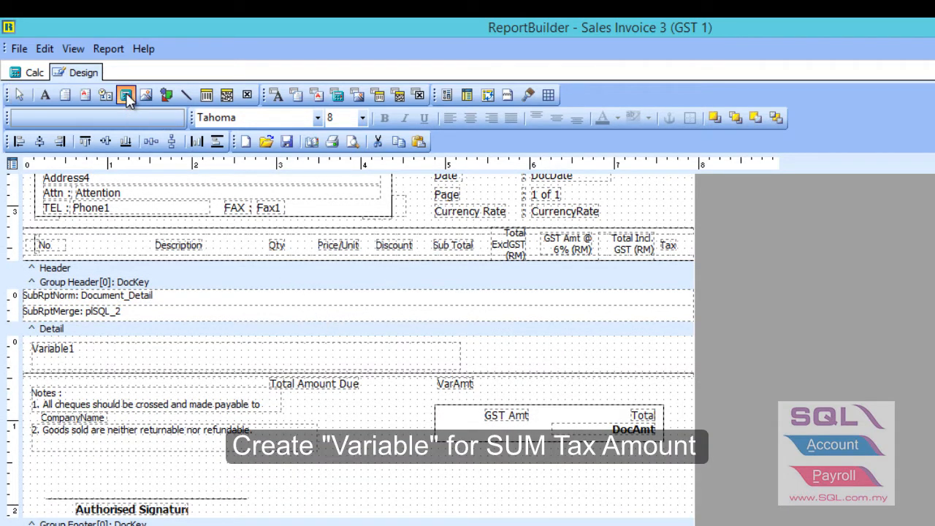
click(477, 381)
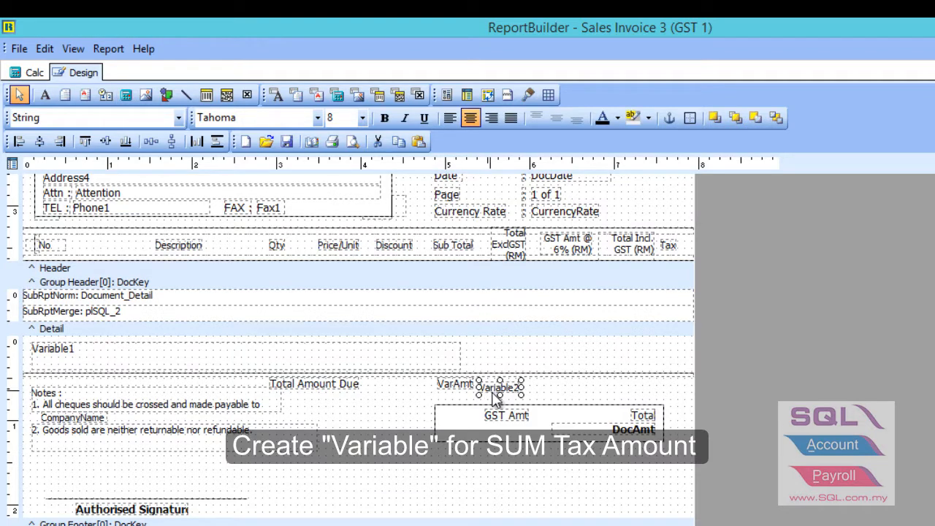
- Enter Variable2's calculation: variable2.DisplayFormat from 'AccountingValueDisplayFormat' and Value := GetAggregateValue(agSUM, Document_Detail, 'DocKey', 'LocalAmount');
right_click(495, 388)
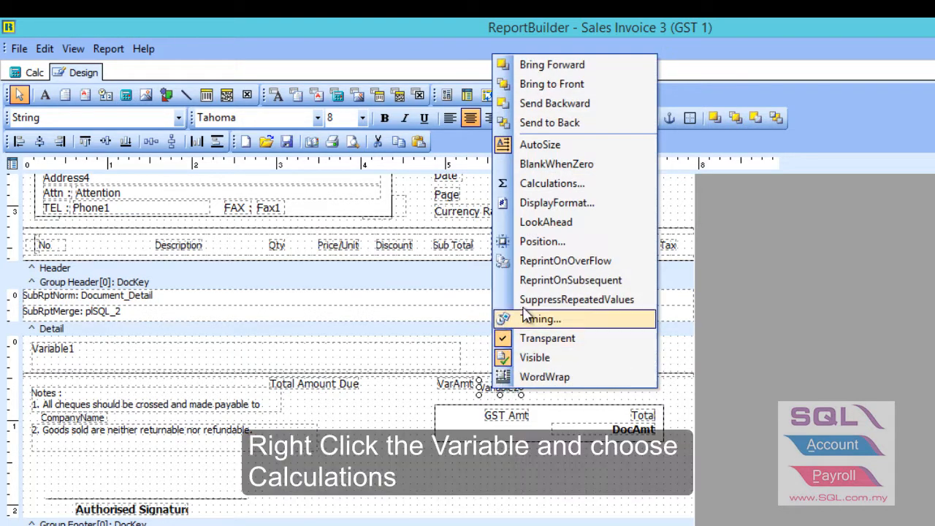
click(541, 183)
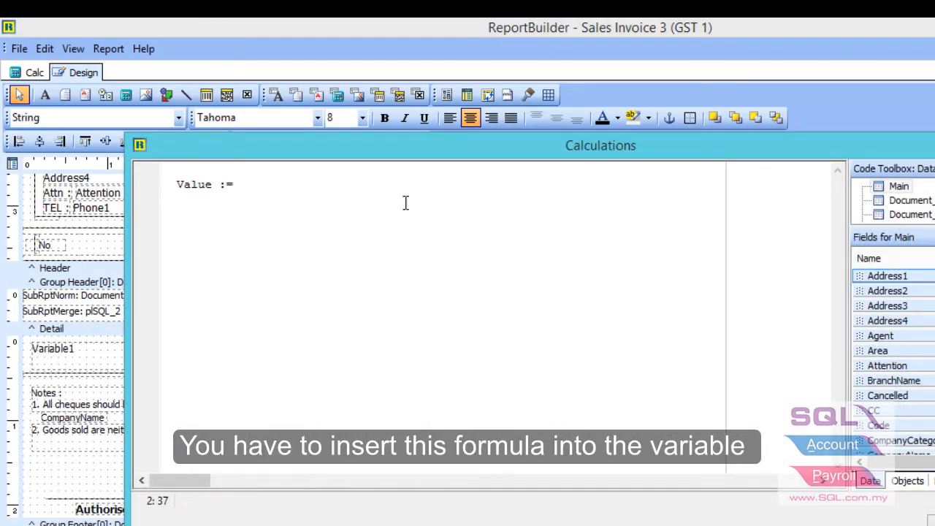
key(ctrl+a)
text(variable2.DisplayFormat := Option.GetFieldValue('AccountingValueDisplayFormat'); Value := GetAggregateValue(agSUM, Document_Detail, 'DocKey', 'LocalAmount');)
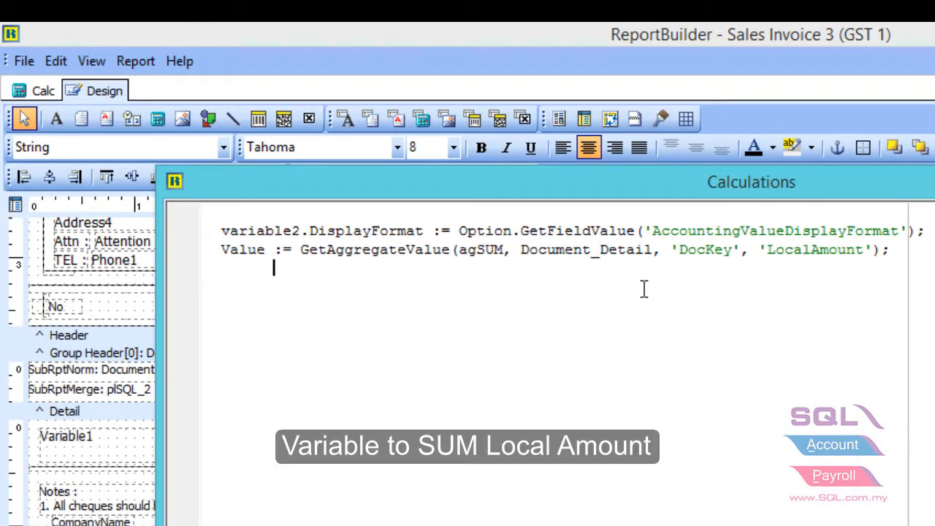
drag(864, 249, 766, 249)
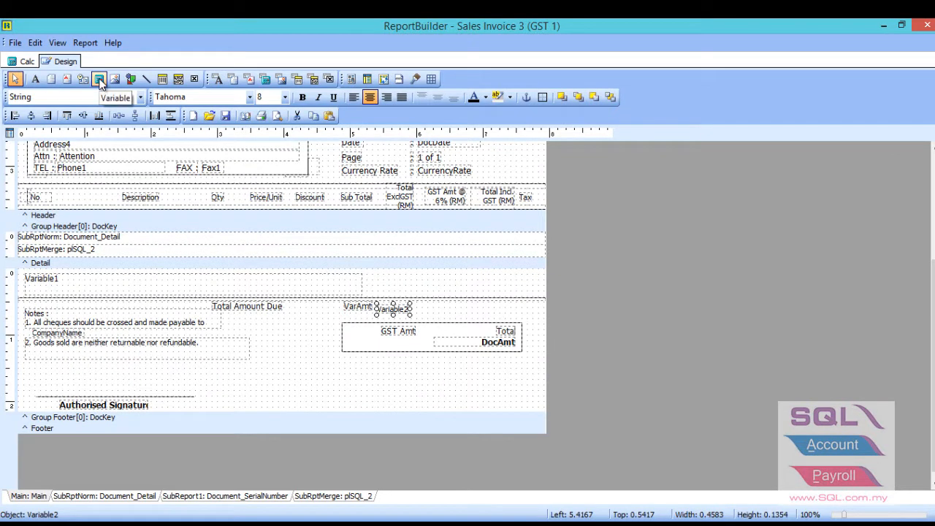
- Add a Variable component beside Variable2, with variable3.DisplayFormat from 'AccountingValueDisplayFormat' and Value := GetAggregateValue(agSUM, Document_Detail, 'DocKey', 'LocalTaxAmt');
click(99, 81)
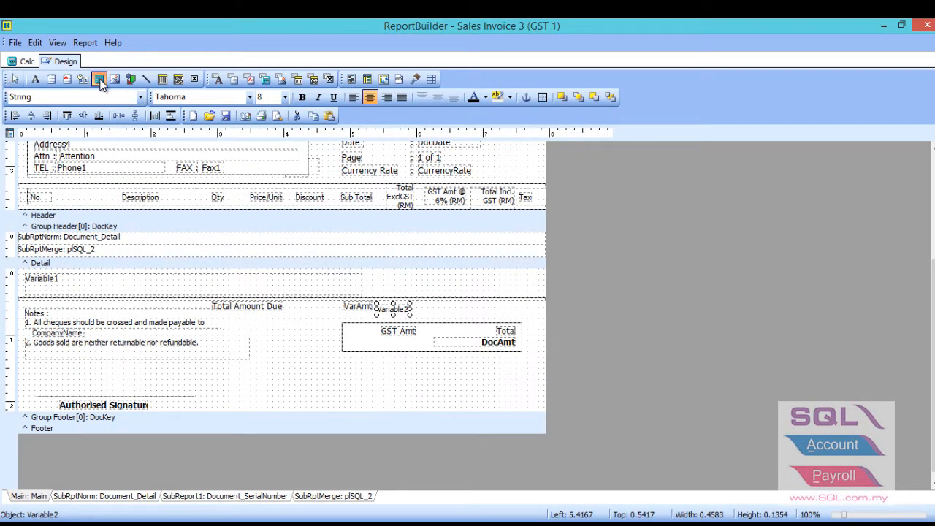
click(422, 304)
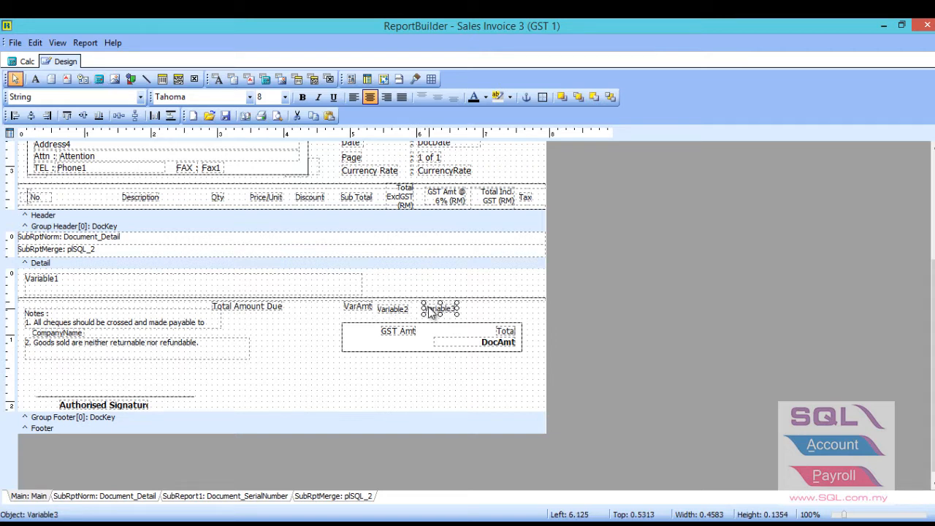
right_click(430, 310)
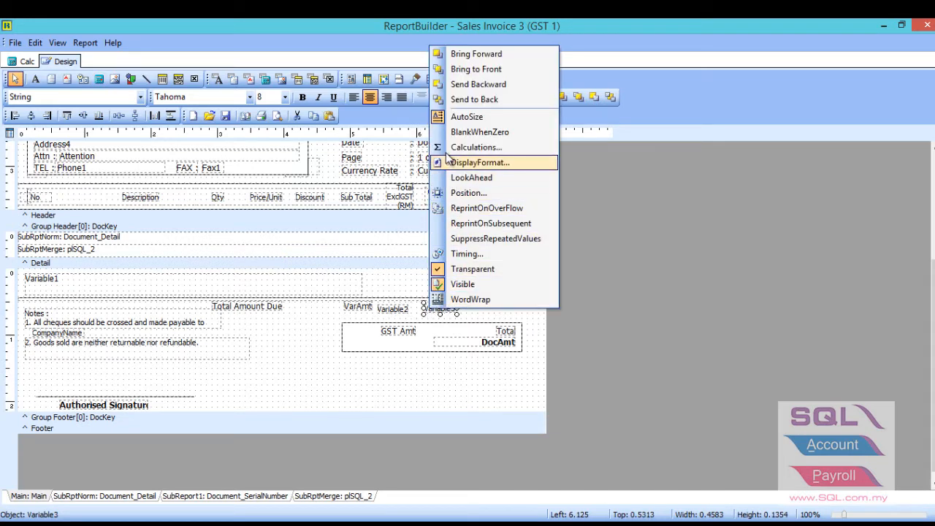
click(475, 147)
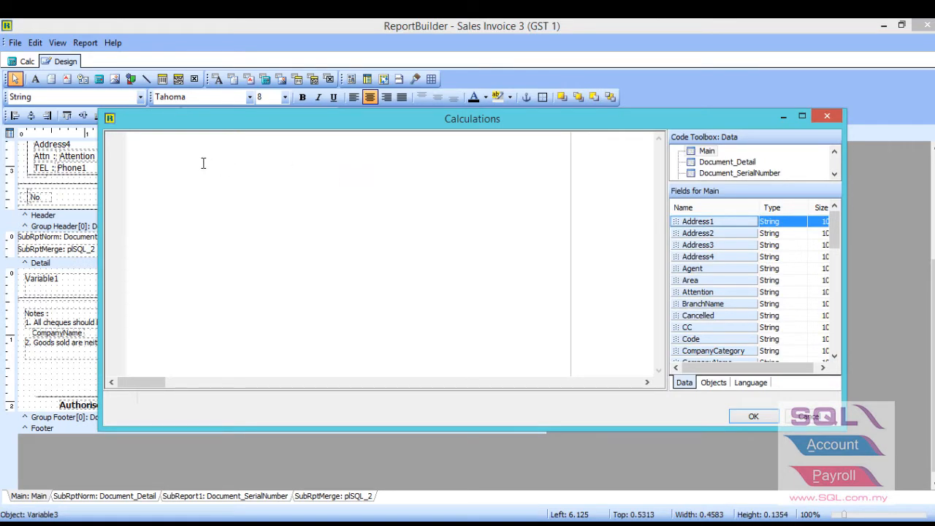
text(variable3.DisplayFormat := Option.GetFieldValue('AccountingValueDisplayFormat'); Value := GetAggregateValue(agSUM, Document_Detail, 'DocKey', 'LocalTaxAmt');)
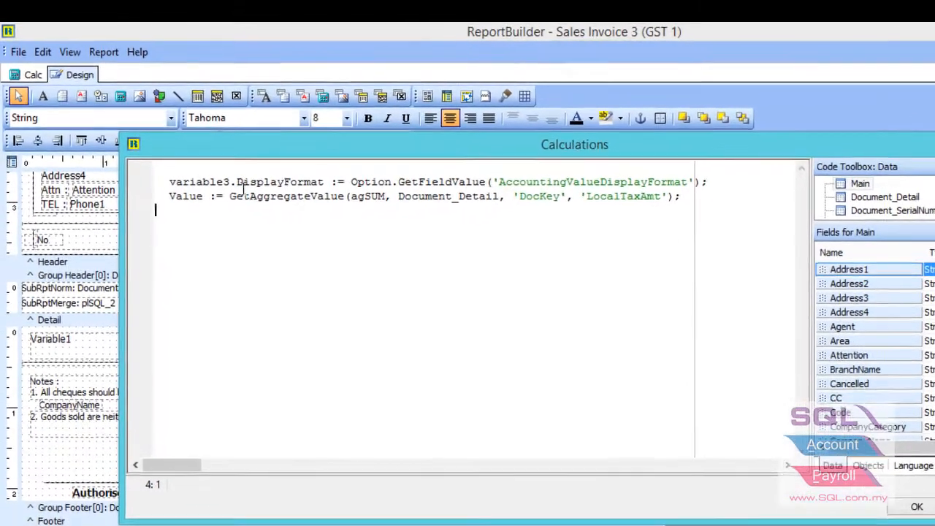
drag(232, 182, 175, 172)
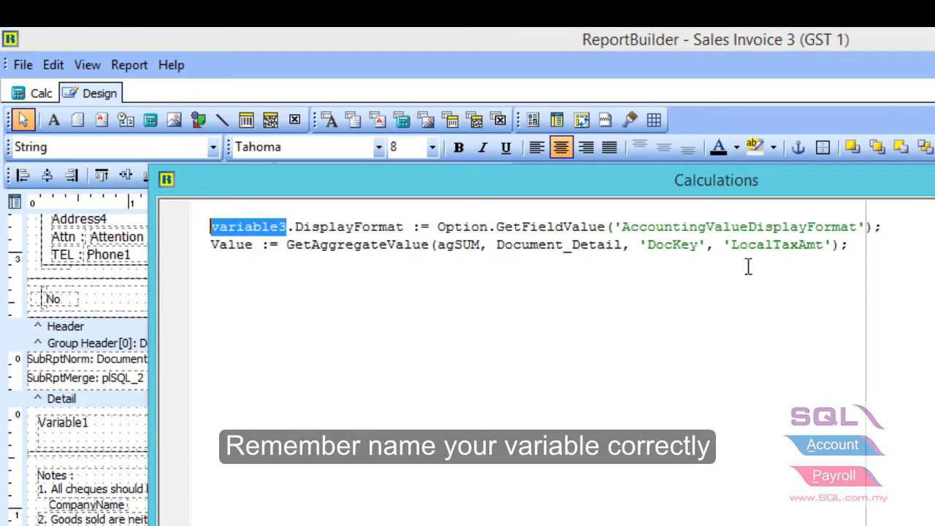
drag(826, 245, 731, 246)
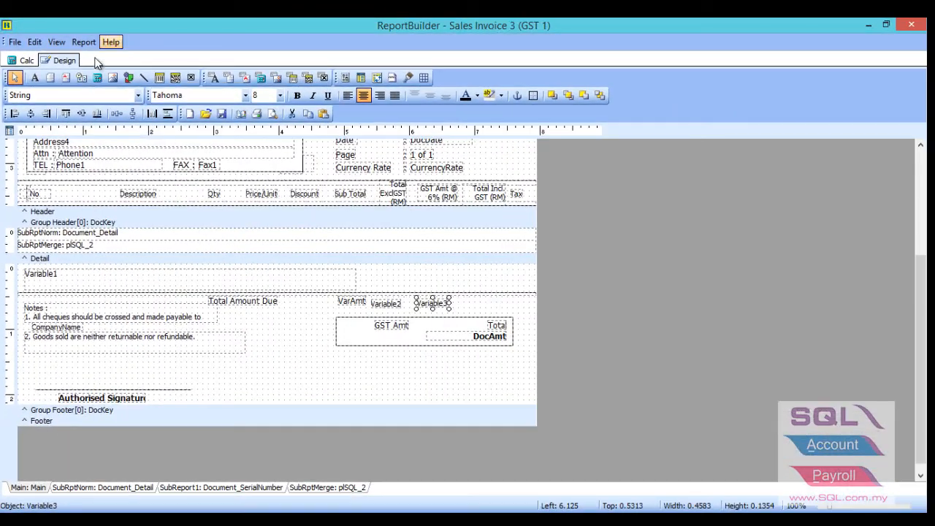
- Add a Variable component beside Variable3, with variable4.DisplayFormat from 'AccountingValueDisplayFormat' and Value := GetAggregateValue(agSUM, Document_Detail, 'DocKey', 'LocalAmountWithTax');
click(97, 77)
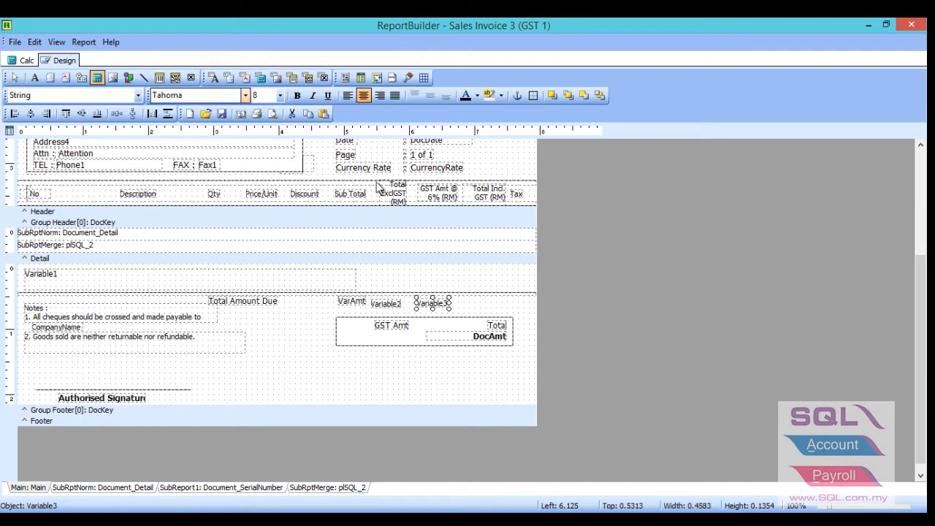
click(456, 301)
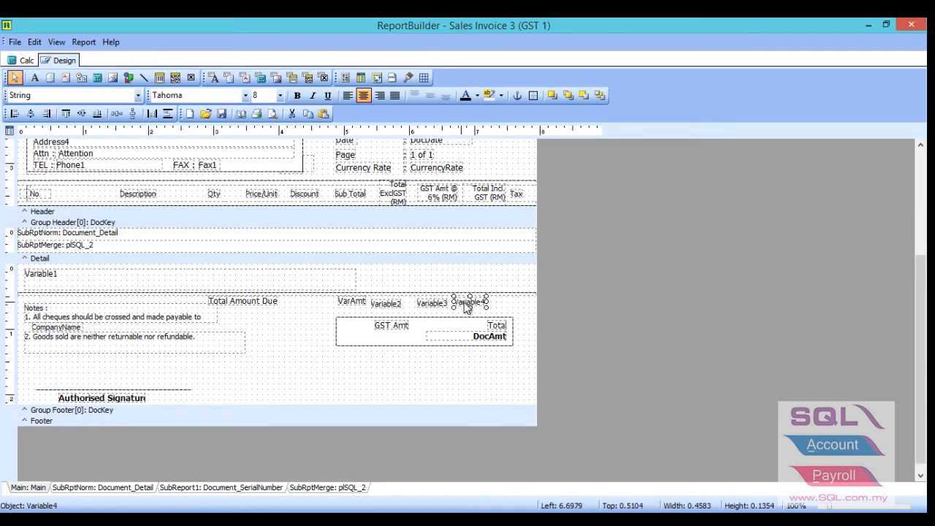
right_click(472, 305)
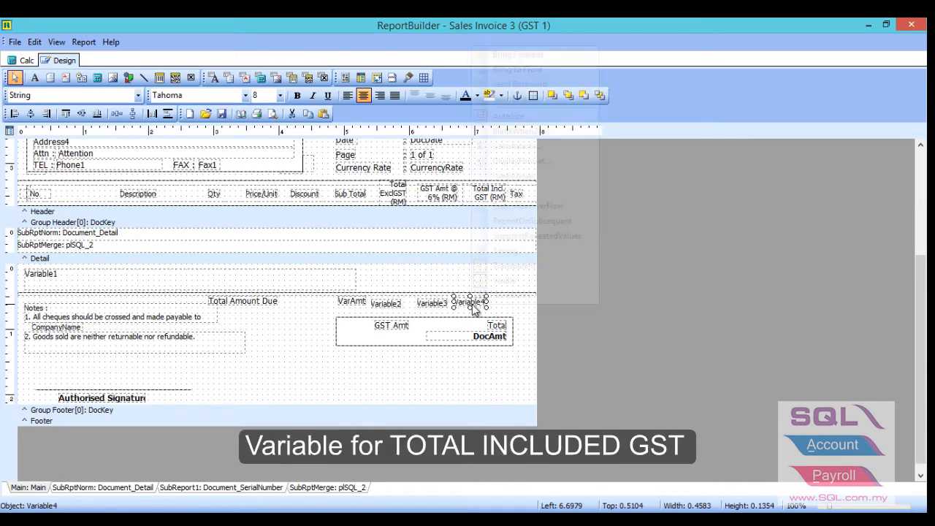
click(485, 149)
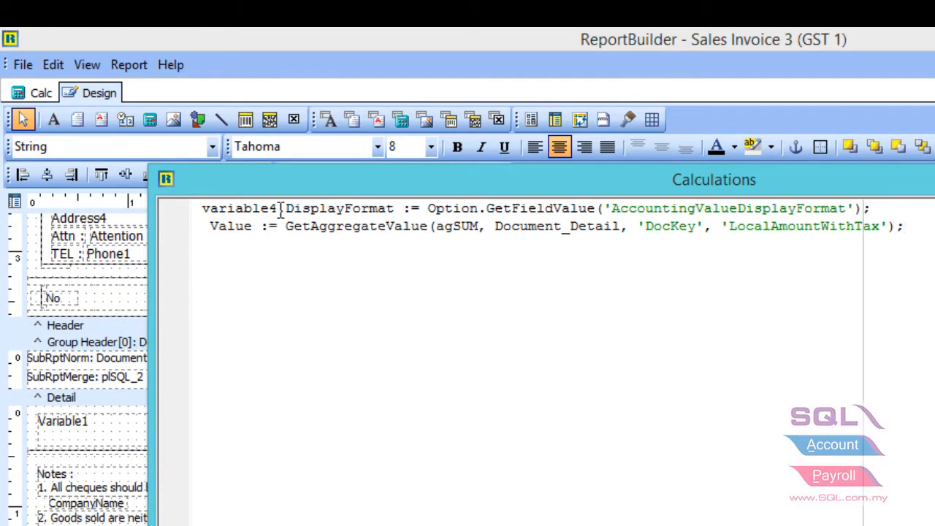
drag(280, 210, 202, 208)
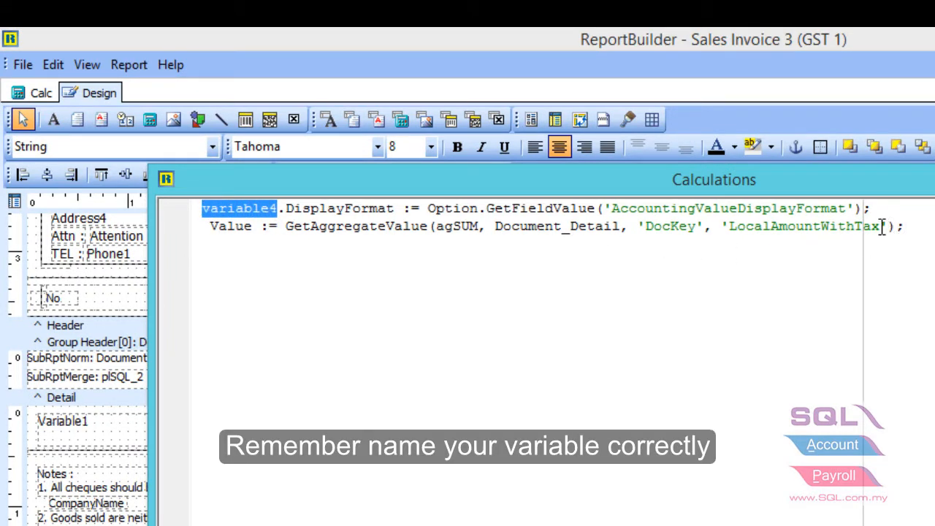
drag(883, 227, 738, 227)
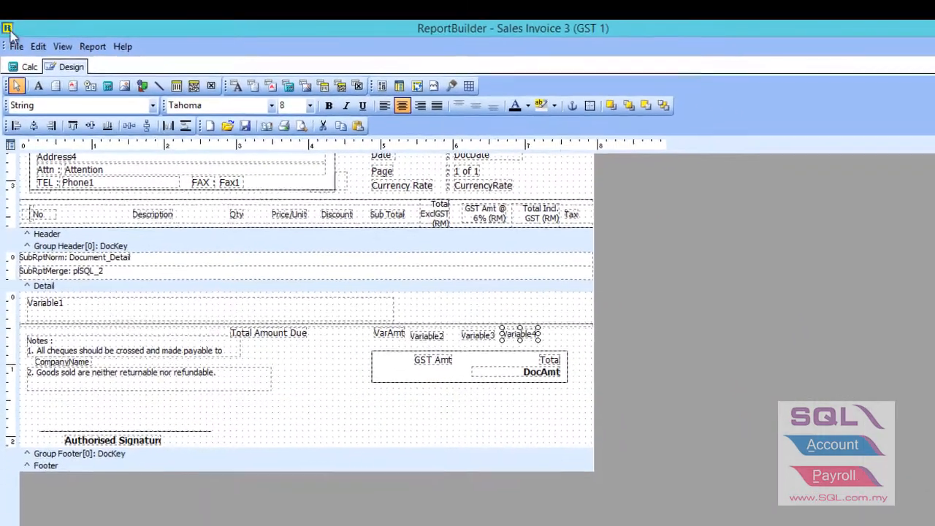
- Save the Sales Invoice 3 (GST 1) report, then close the designer and the old preview
click(16, 46)
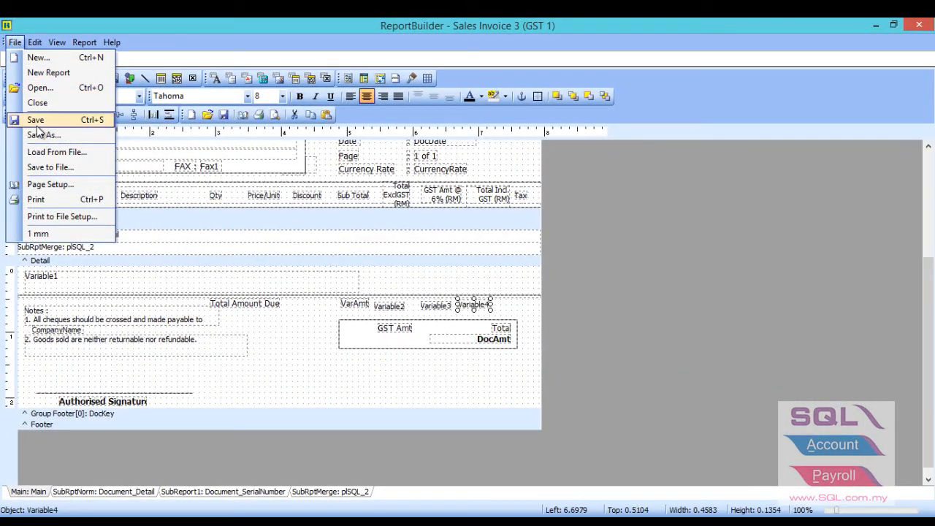
click(38, 124)
click(916, 29)
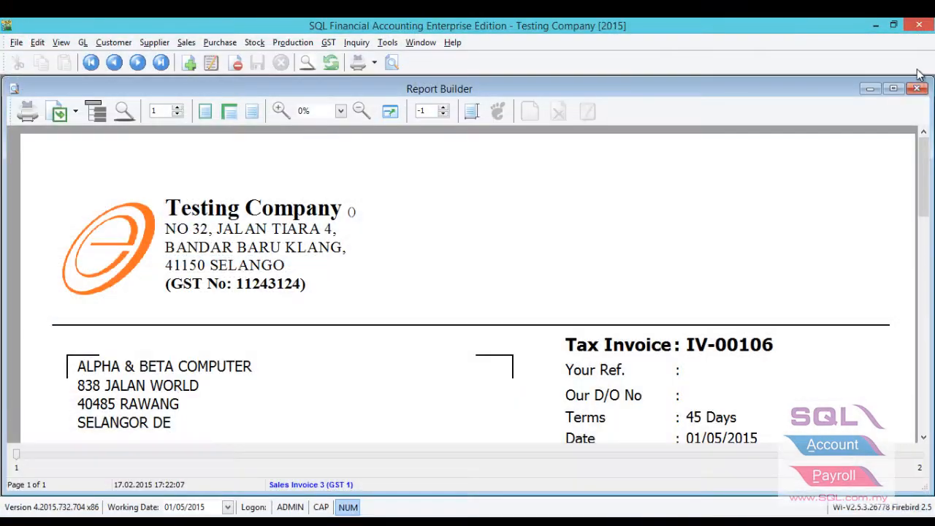
click(916, 89)
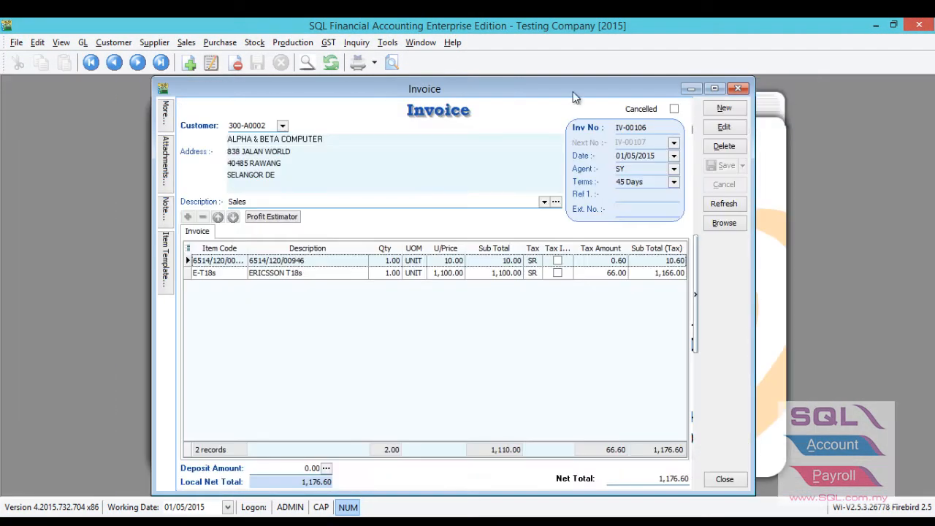
- Preview the invoice with the Sales Invoice 3 (GST 1) report at 75% zoom and check its columns and totals
click(392, 64)
click(421, 242)
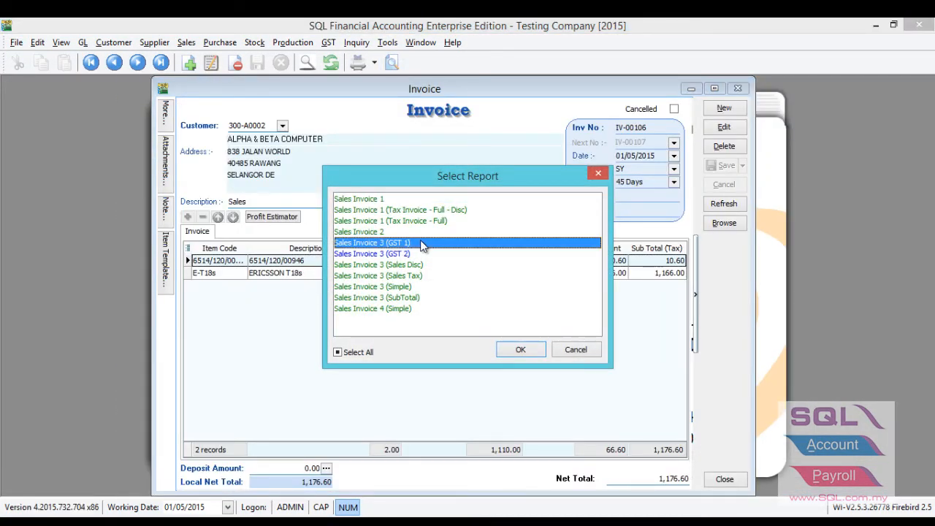
click(520, 351)
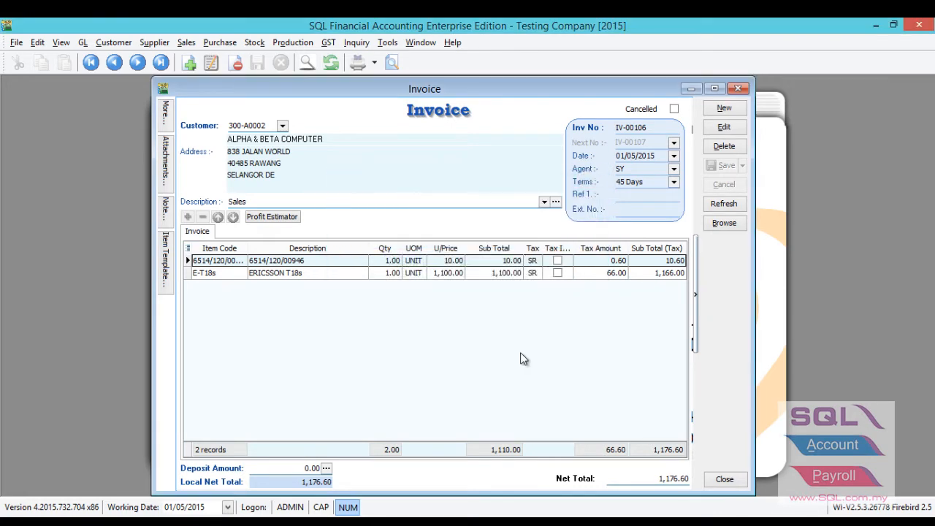
scroll(523, 358, down, 4)
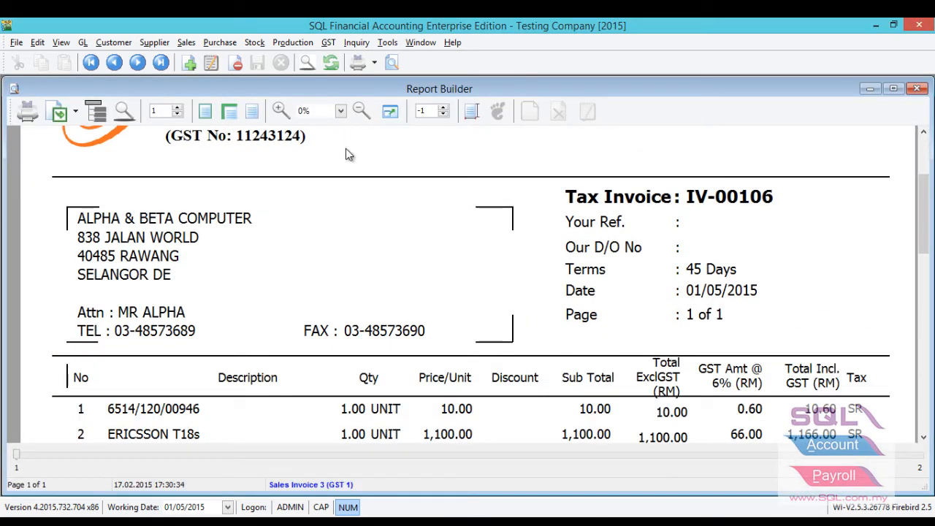
click(341, 111)
click(344, 146)
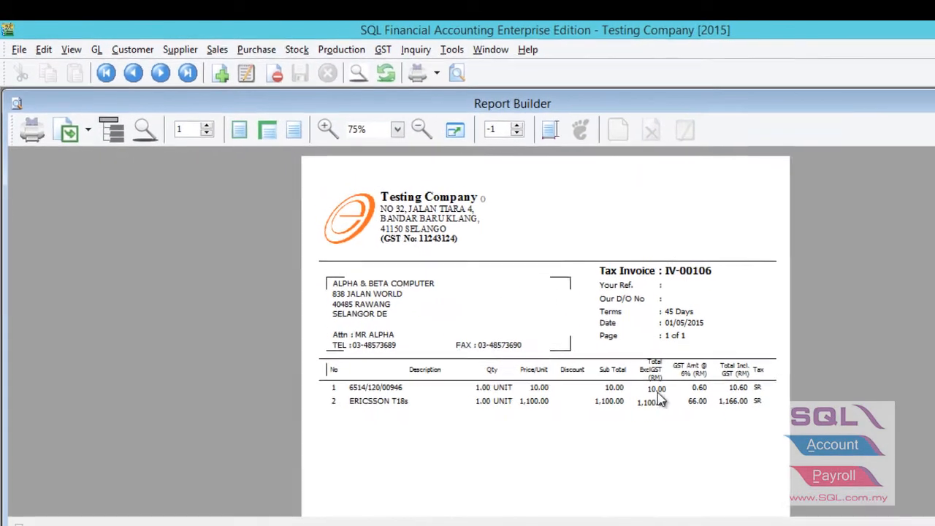
scroll(679, 414, down, 5)
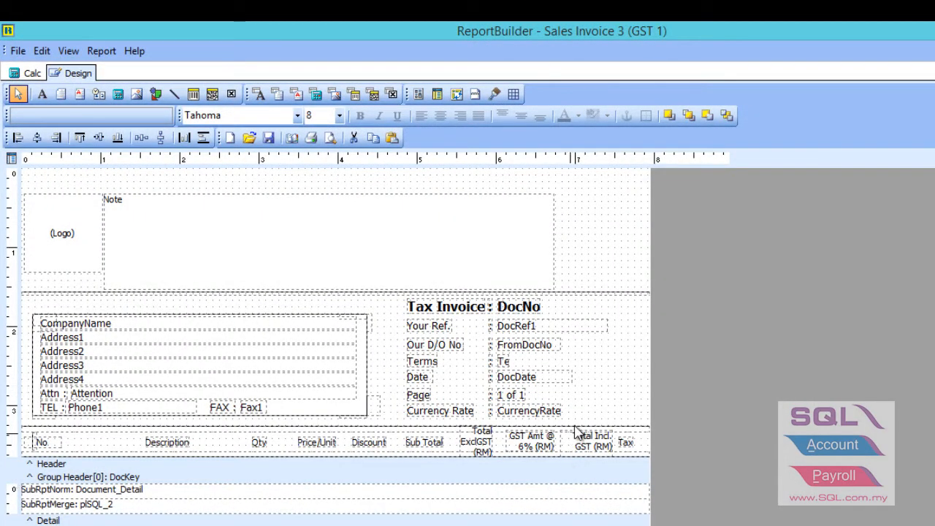
- Set the data type of Variable2, Variable3 and Variable4 in the report design to Double and save the report
scroll(577, 432, down, 4)
click(467, 439)
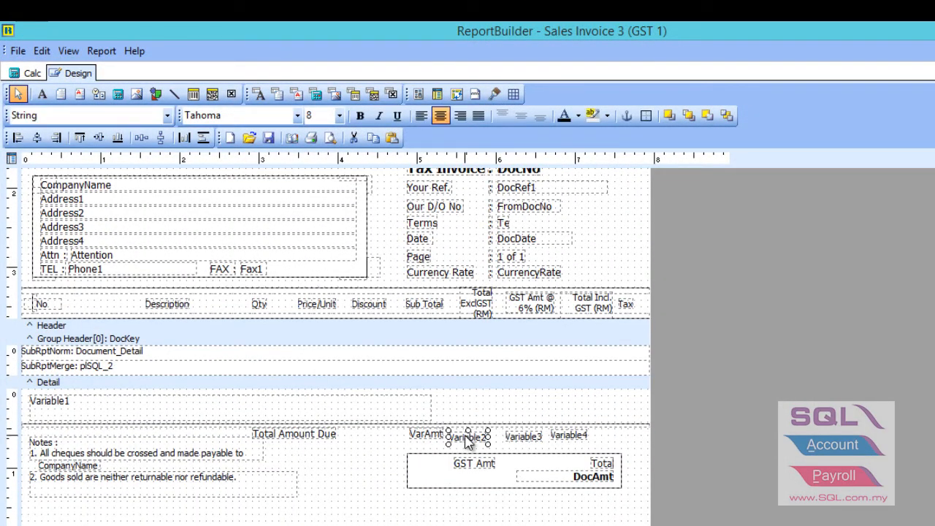
click(167, 115)
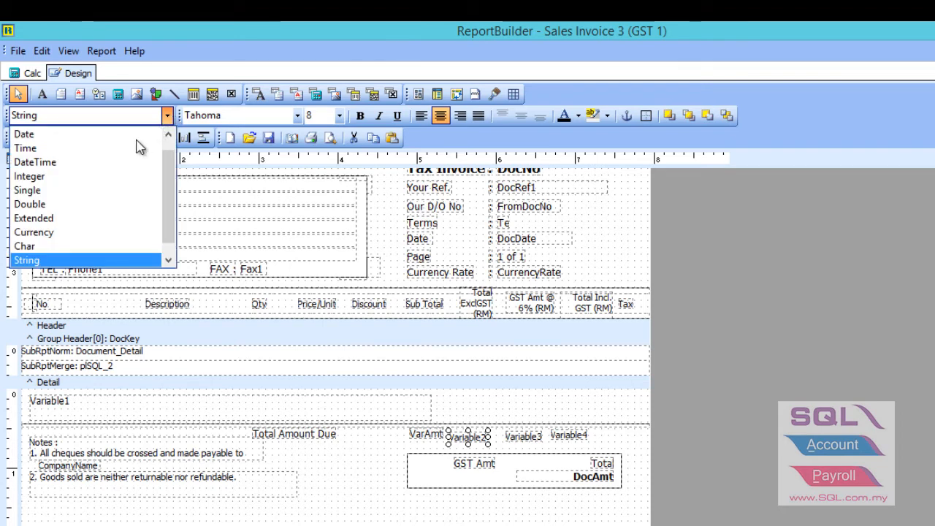
click(119, 205)
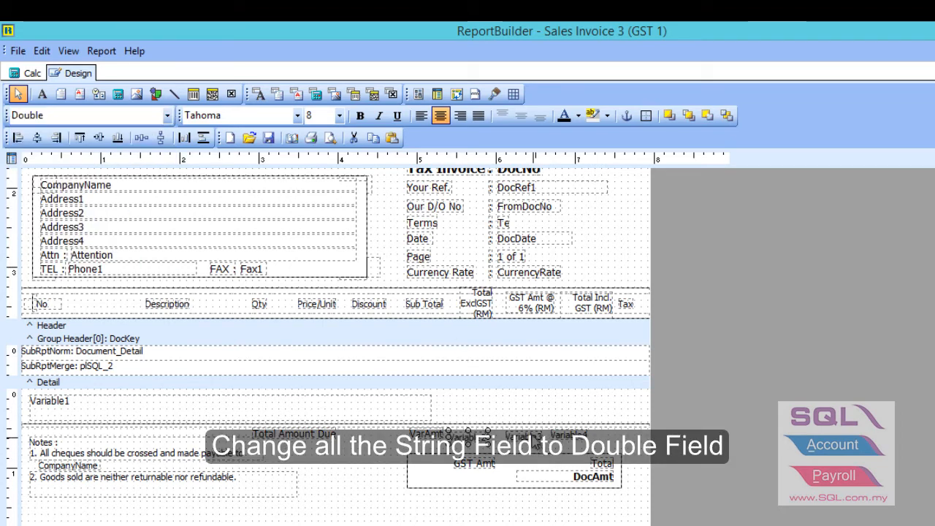
click(524, 437)
click(167, 115)
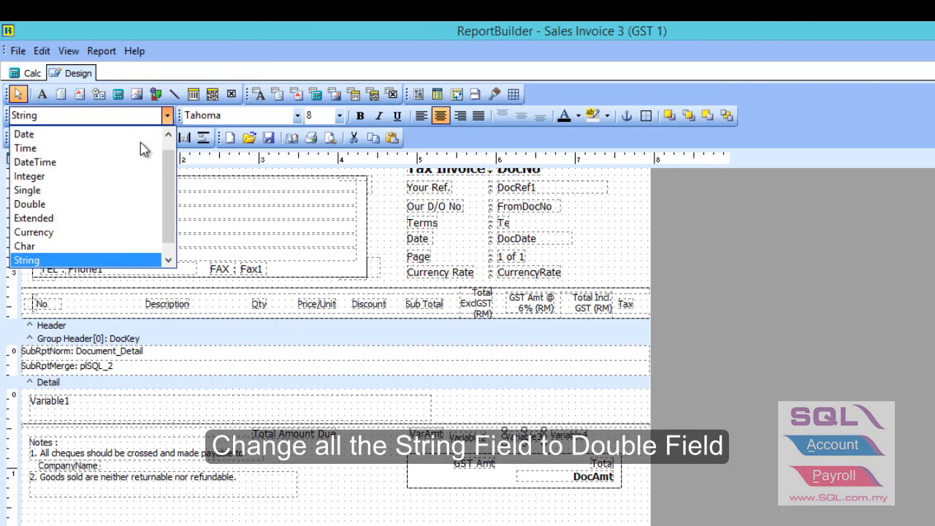
click(118, 206)
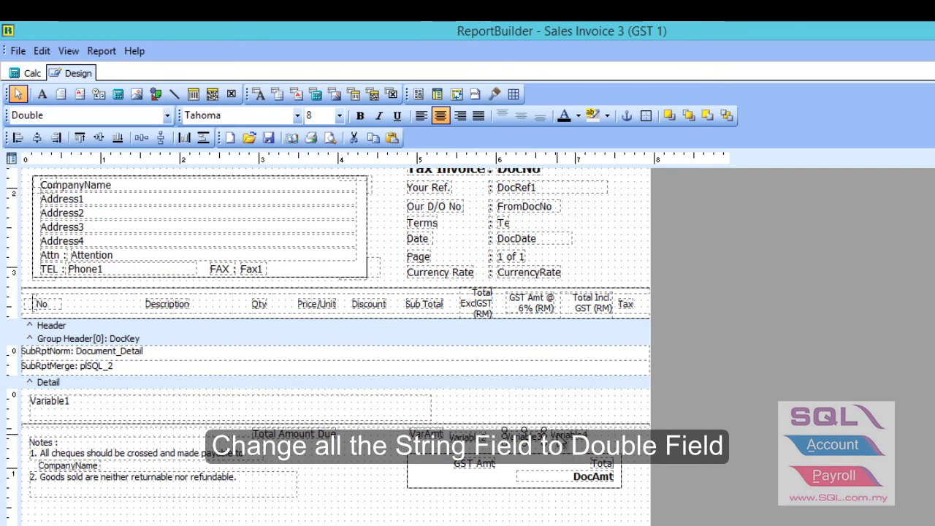
click(569, 435)
click(167, 117)
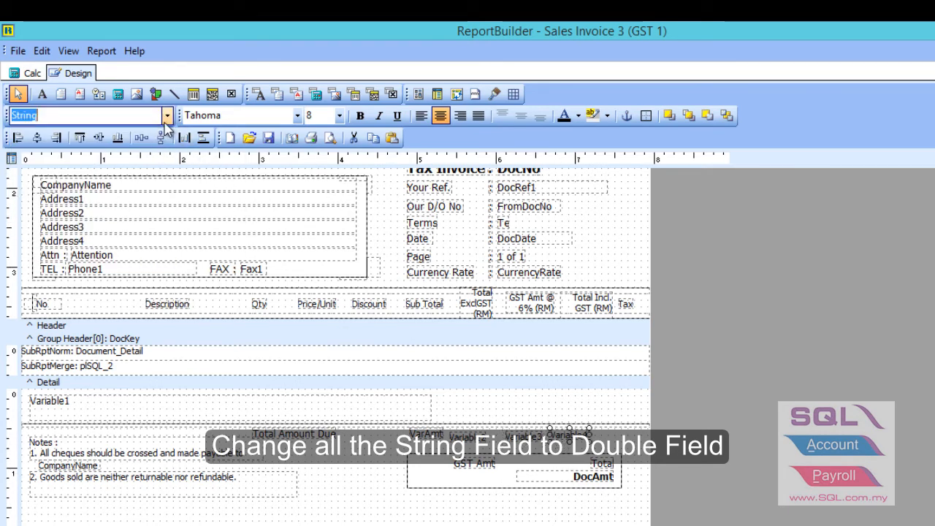
click(118, 204)
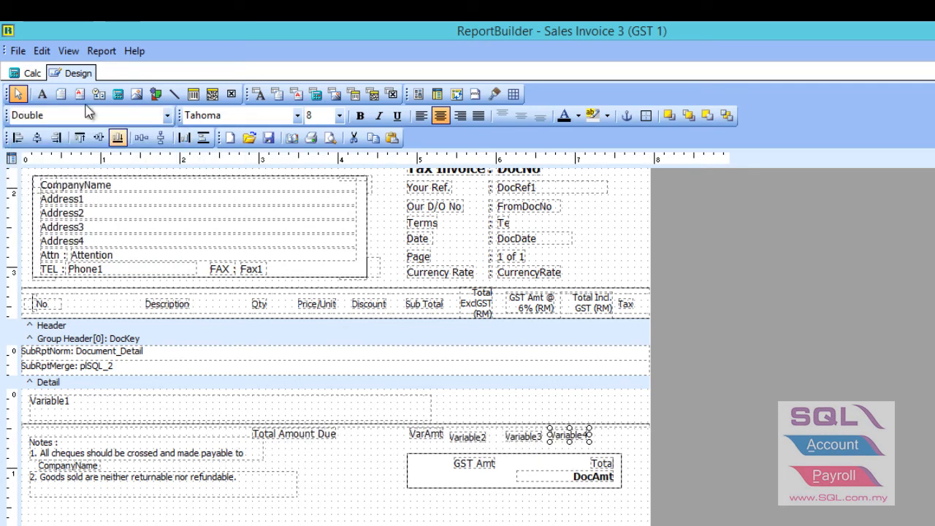
click(16, 52)
click(16, 52)
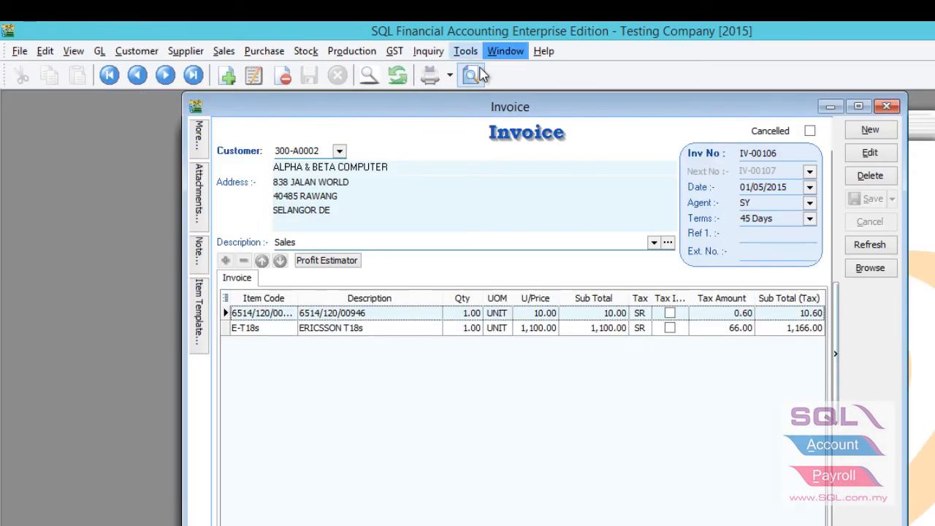
- Preview the invoice again with the edited report at 75% zoom and examine the summed amounts in the Total Amount Due row
click(471, 75)
double_click(488, 292)
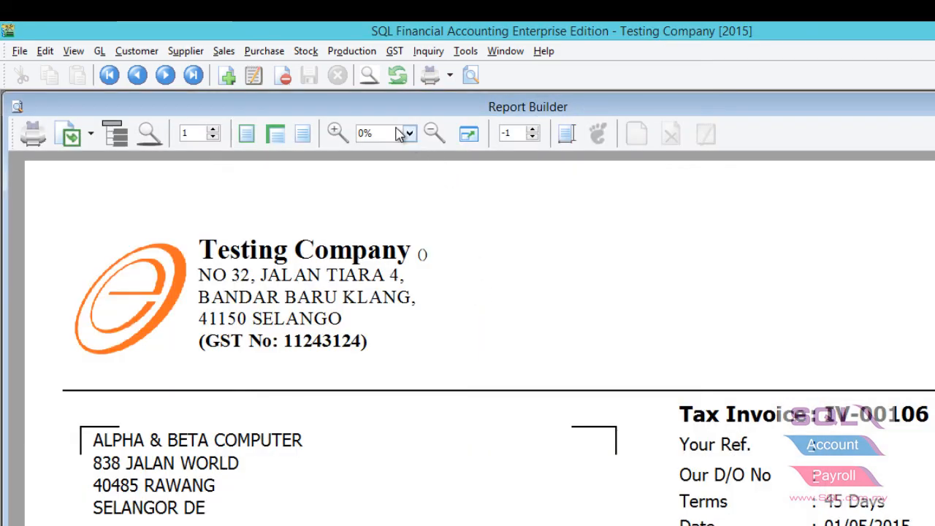
click(409, 134)
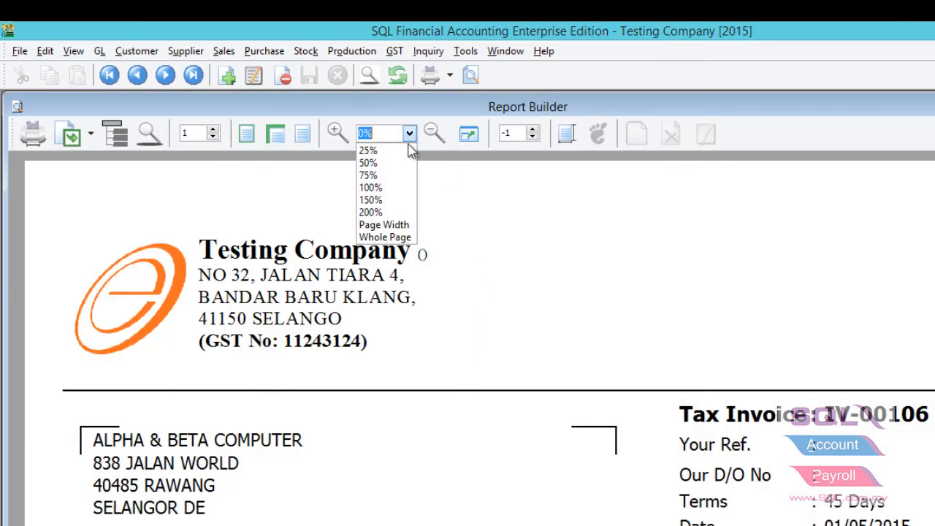
click(403, 175)
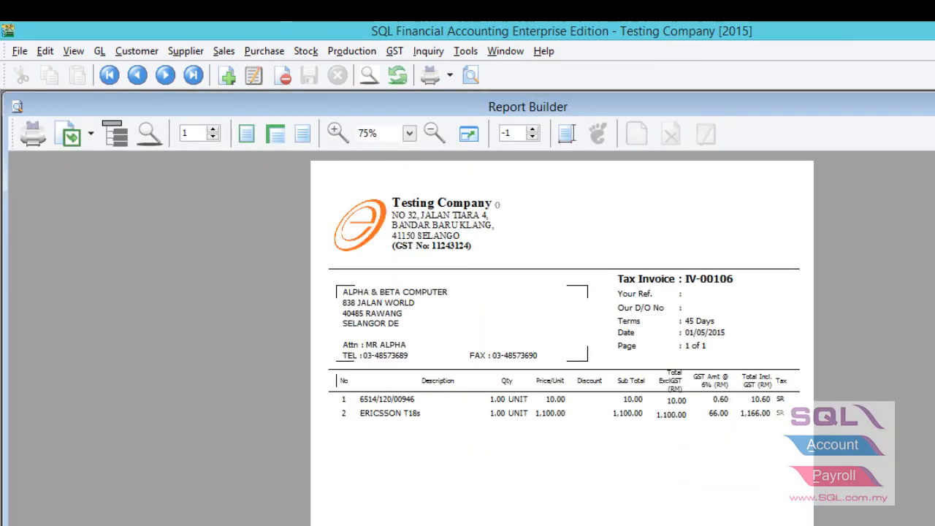
scroll(562, 336, down, 5)
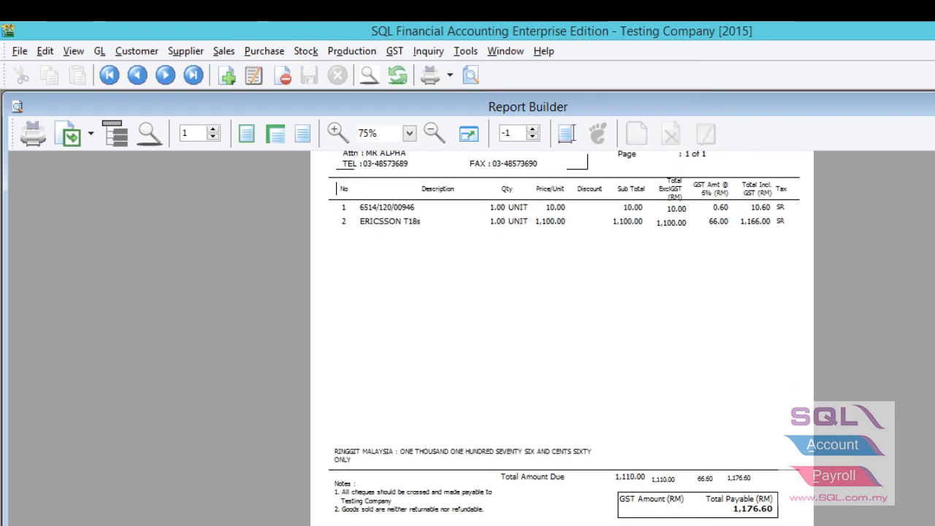
scroll(562, 336, down, 1)
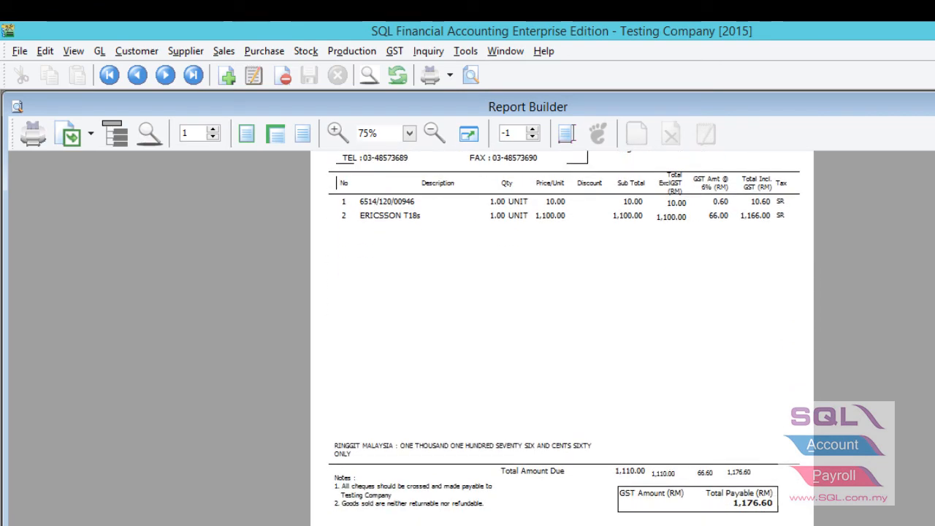